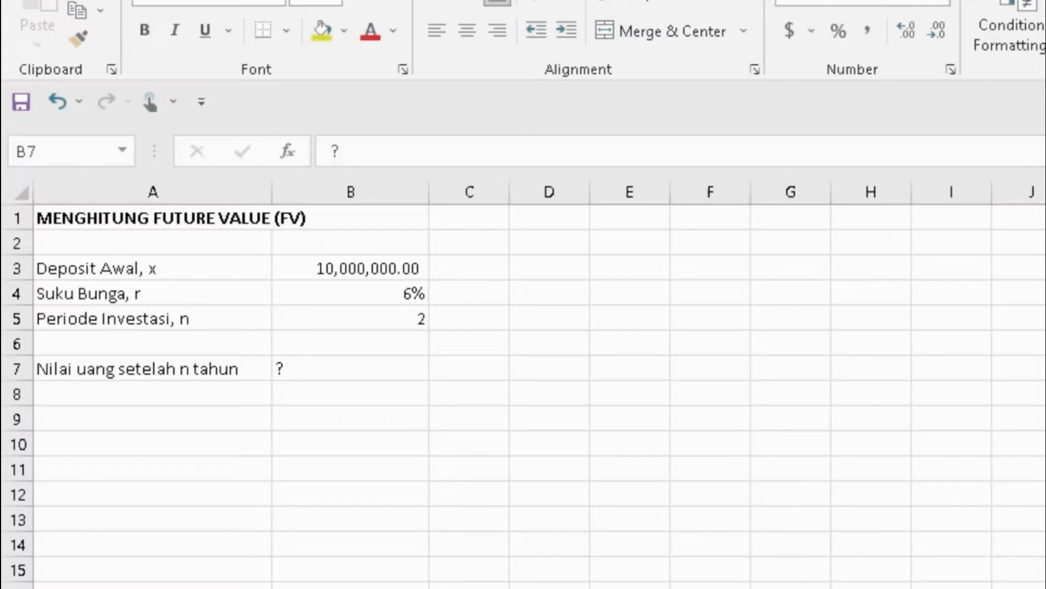
Step: Enter =B3*(1+B4)^B5 in B7 for a compound future value of 11,236,000.00
{"action": "left_click", "coordinate": [318, 364]}
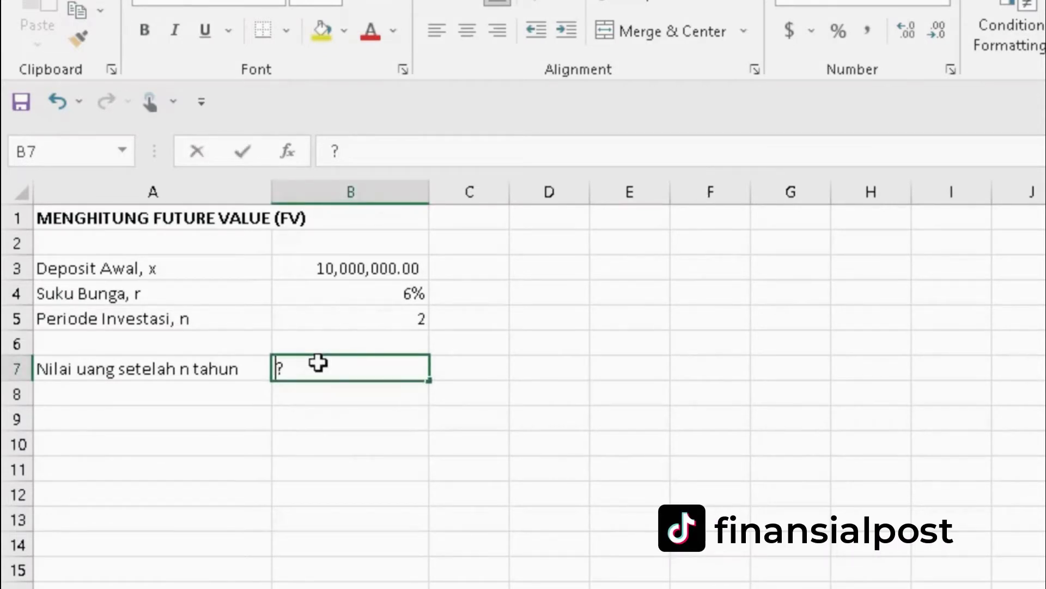
{"action": "type", "text": "="}
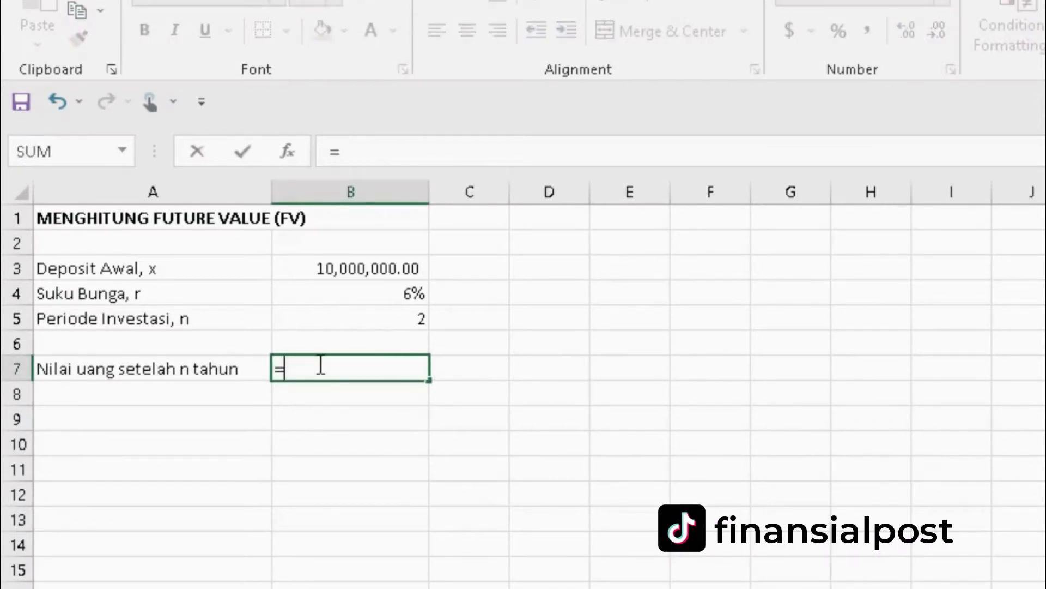
{"action": "key", "text": "Up"}
{"action": "key", "text": "Up"}
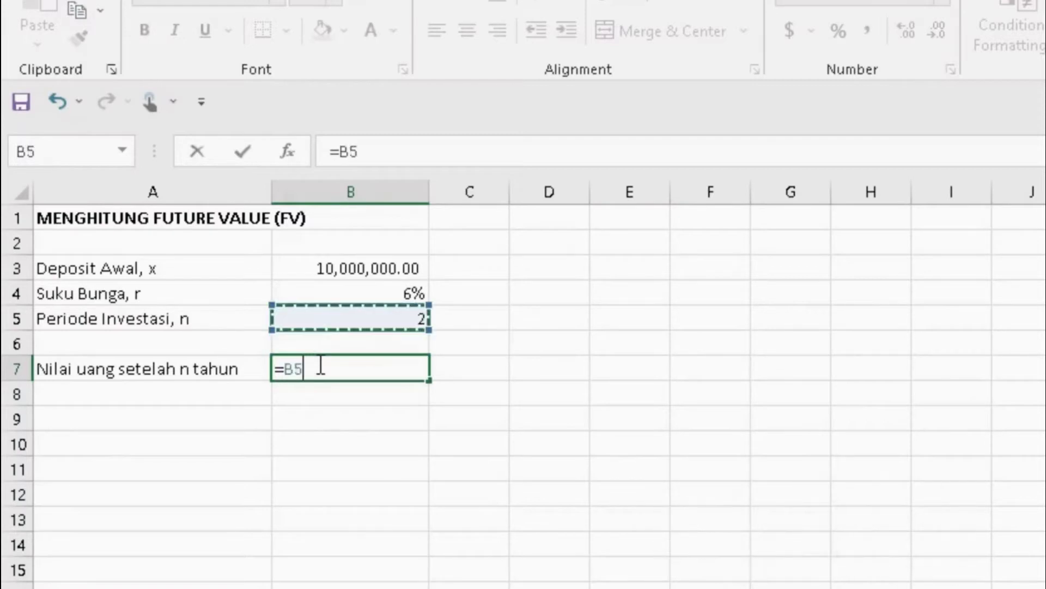
{"action": "key", "text": "Up"}
{"action": "key", "text": "Up"}
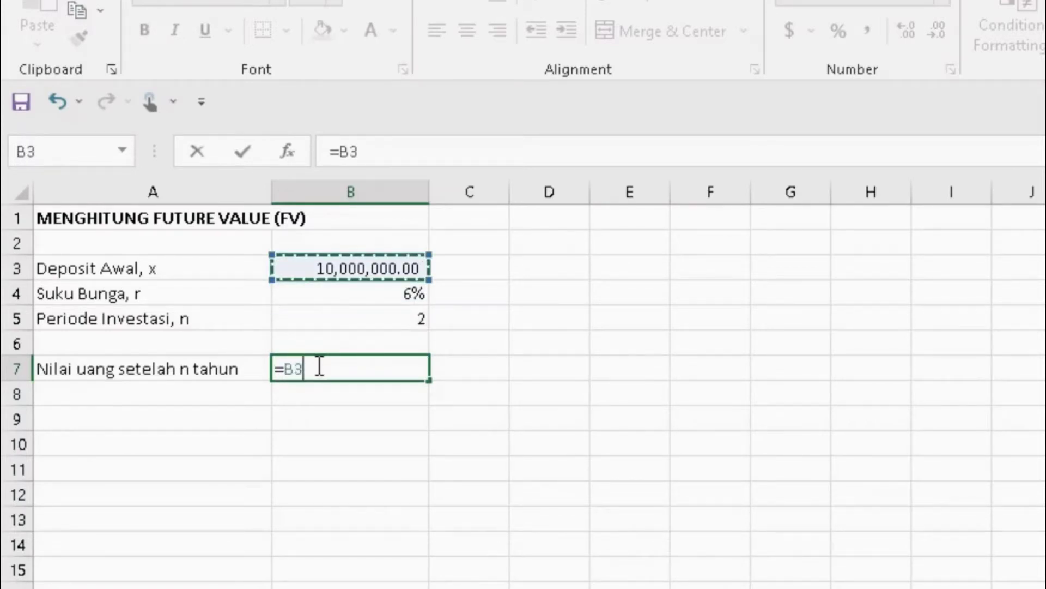
{"action": "type", "text": "*("}
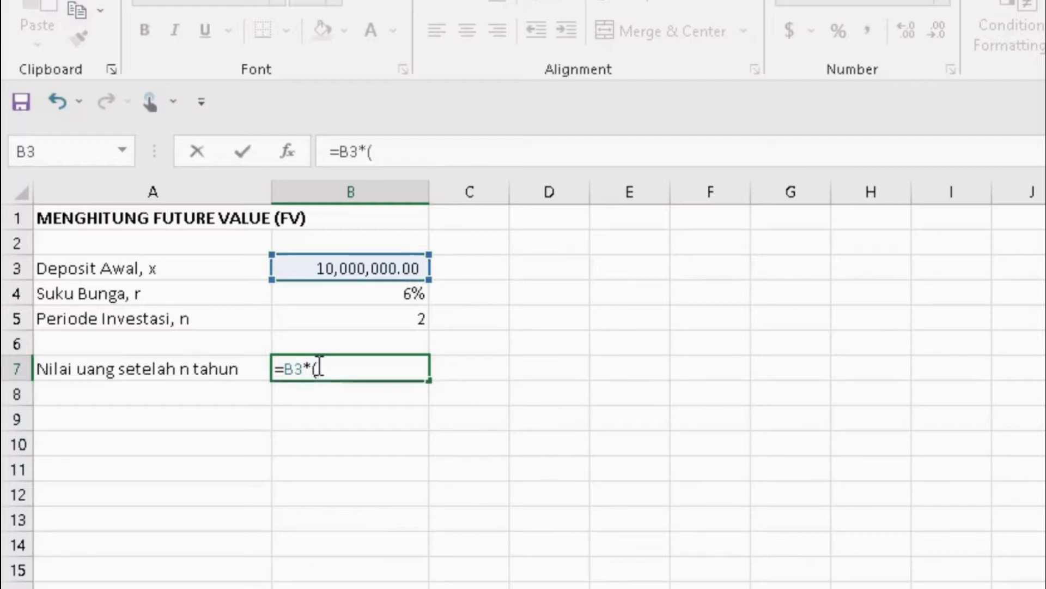
{"action": "type", "text": "1+"}
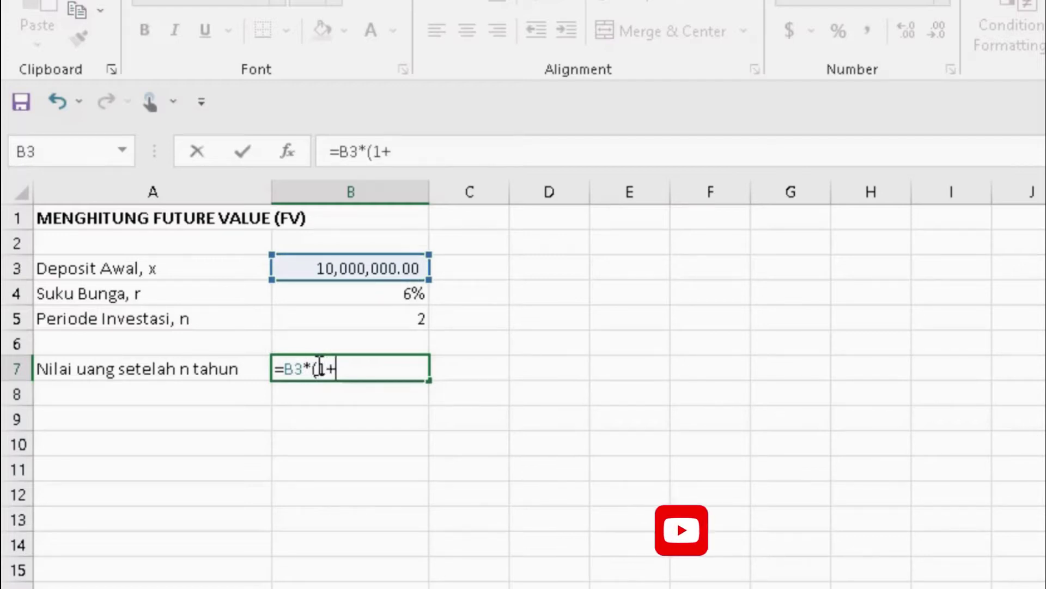
{"action": "key", "text": "Up"}
{"action": "key", "text": "Up"}
{"action": "key", "text": "Up"}
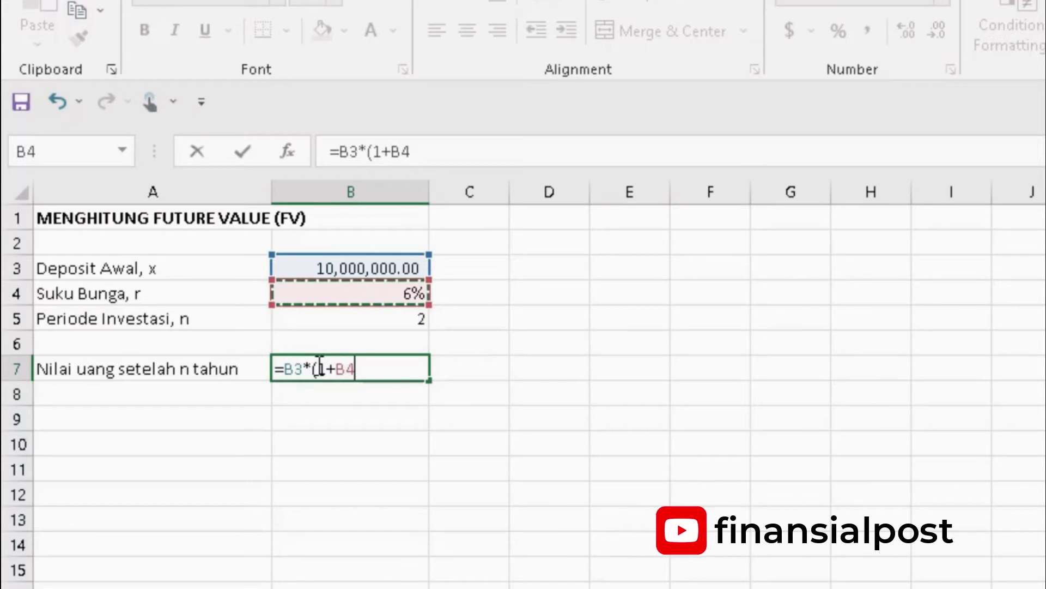
{"action": "type", "text": ")"}
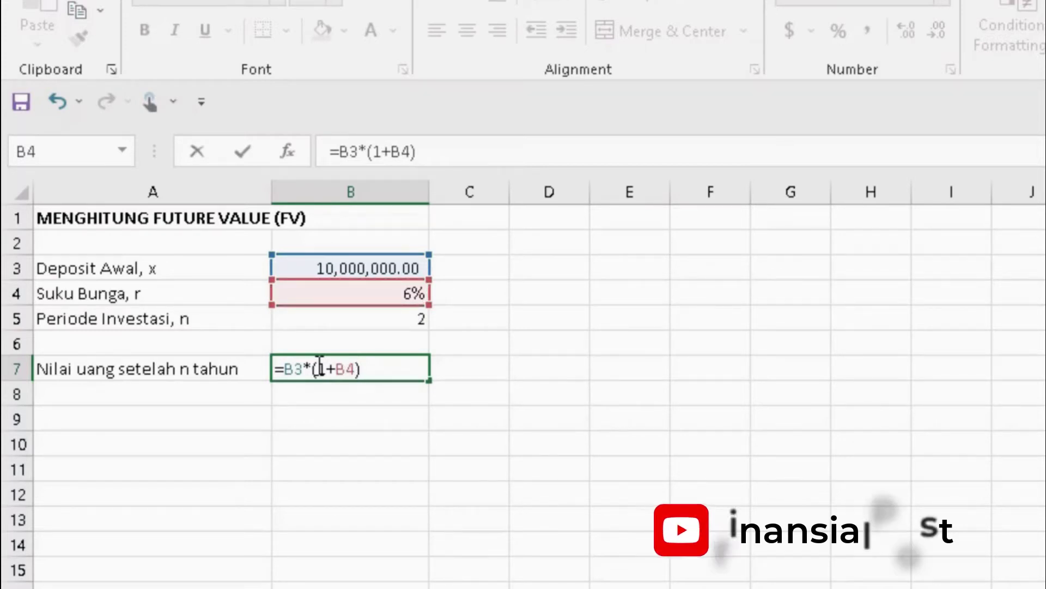
{"action": "type", "text": "^"}
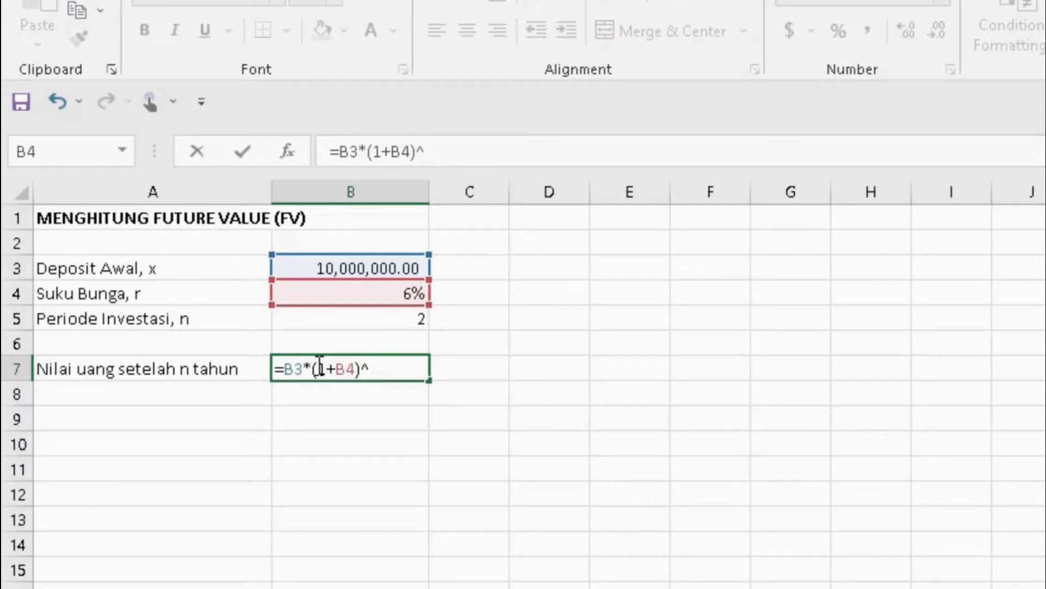
{"action": "key", "text": "Up"}
{"action": "key", "text": "Up"}
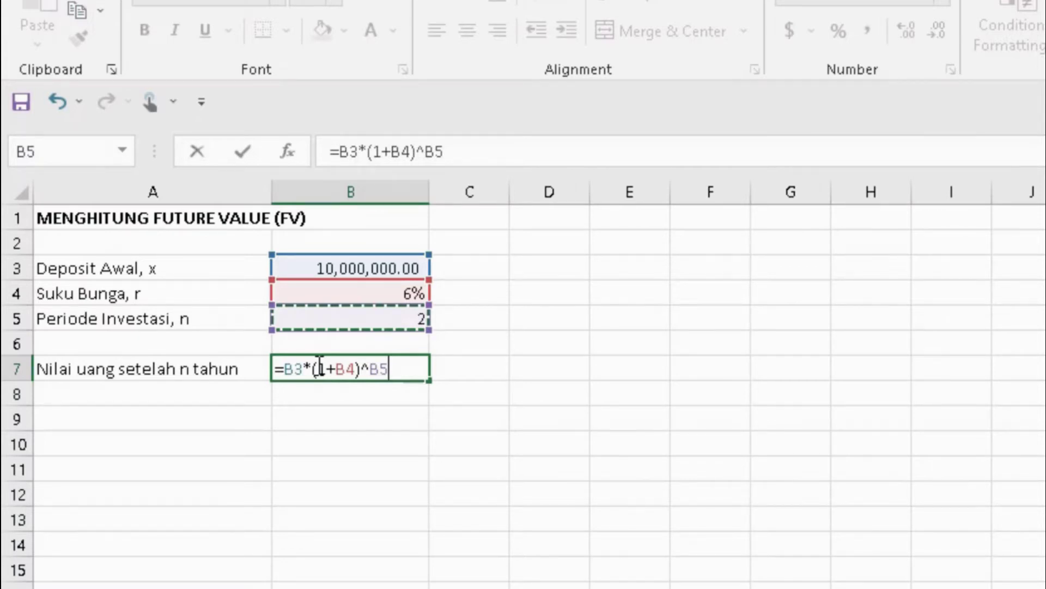
{"action": "key", "text": "Return"}
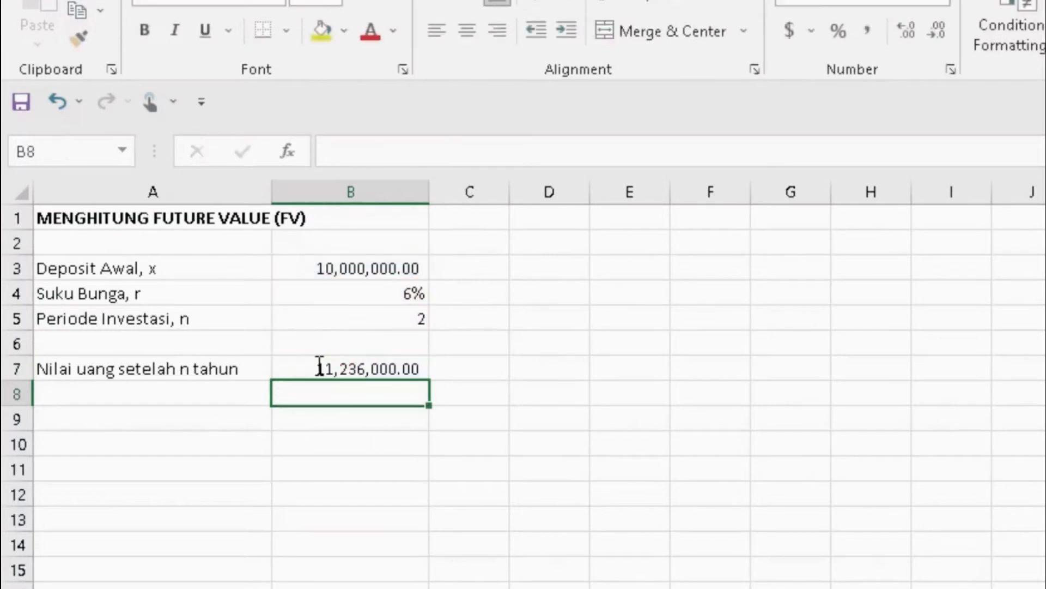
Step: Rewrite B7 as =FV(B4,B5,,-B3,1), which still returns 11,236,000.00
{"action": "left_click", "coordinate": [320, 366]}
{"action": "type", "text": "="}
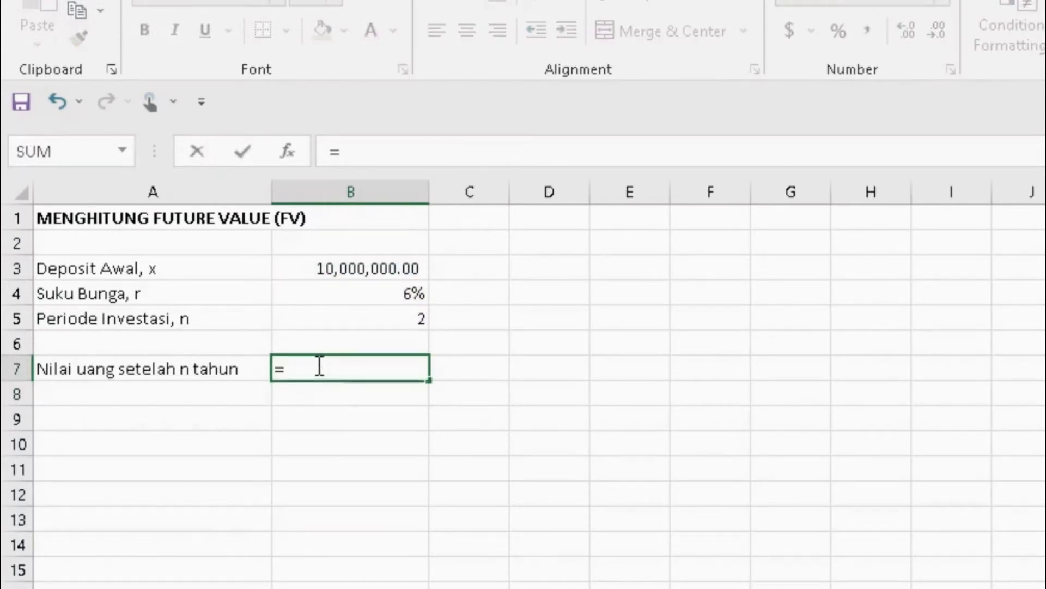
{"action": "type", "text": "fv"}
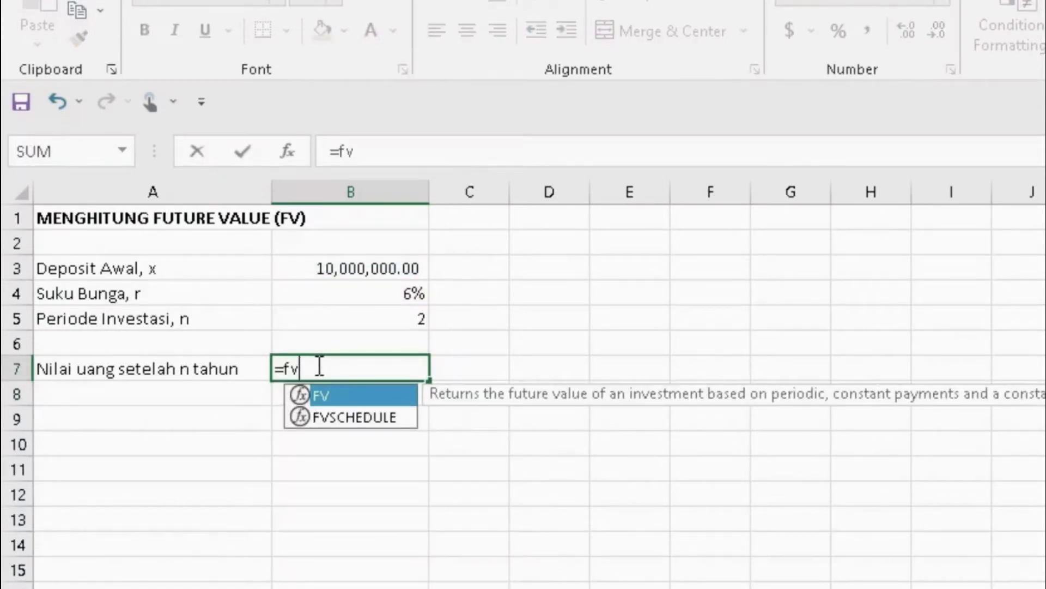
{"action": "type", "text": "("}
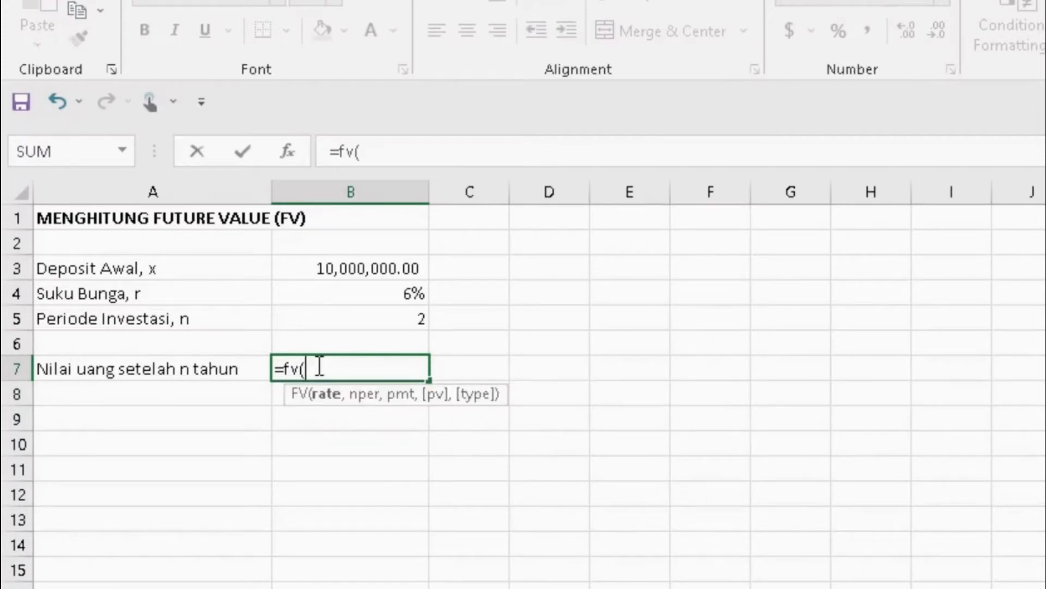
{"action": "key", "text": "Up"}
{"action": "key", "text": "Up"}
{"action": "key", "text": "Up"}
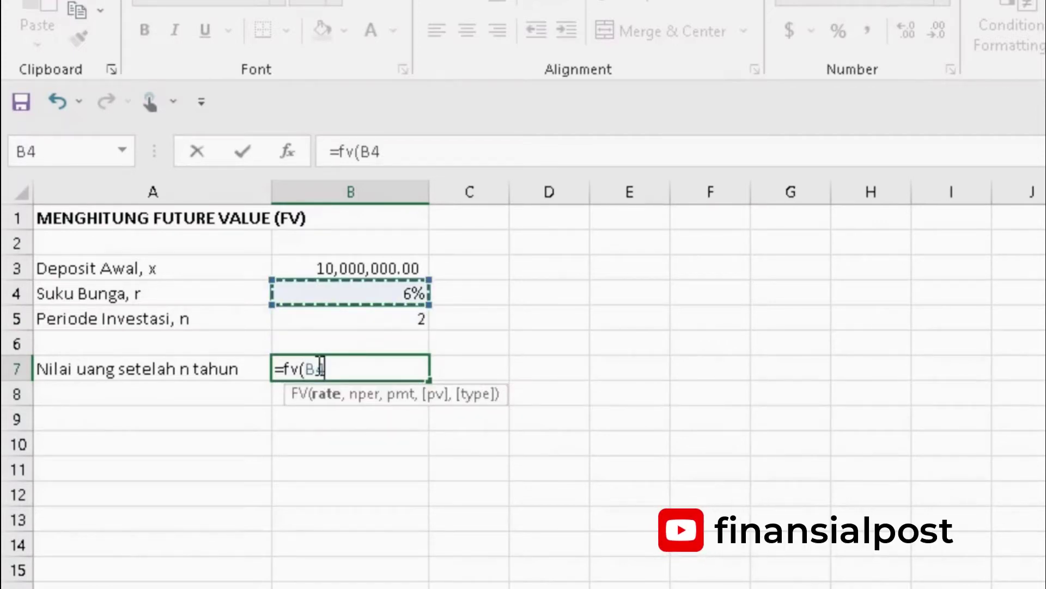
{"action": "type", "text": ","}
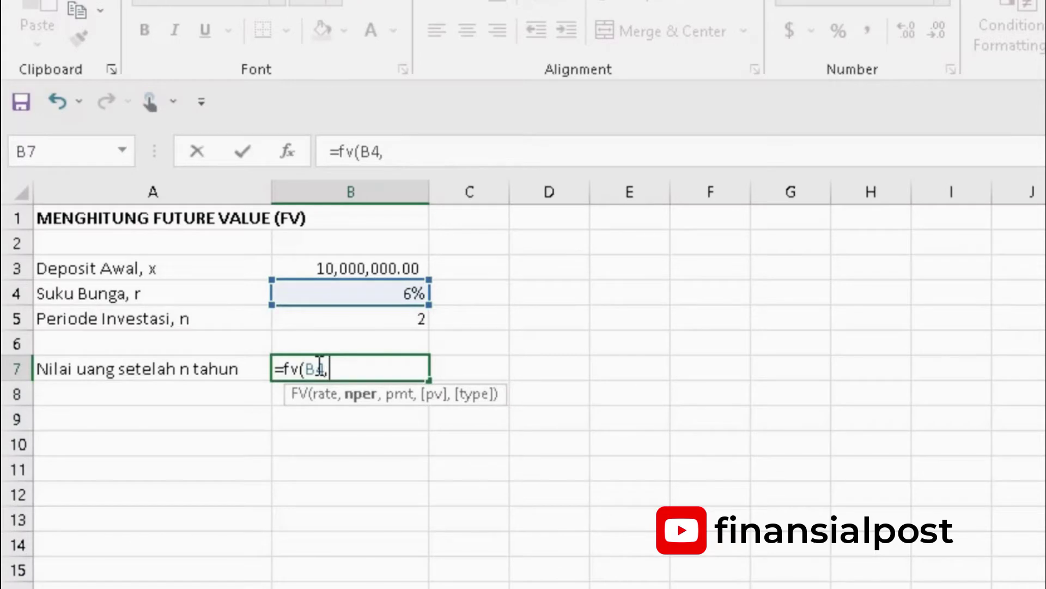
{"action": "key", "text": "Up"}
{"action": "key", "text": "Up"}
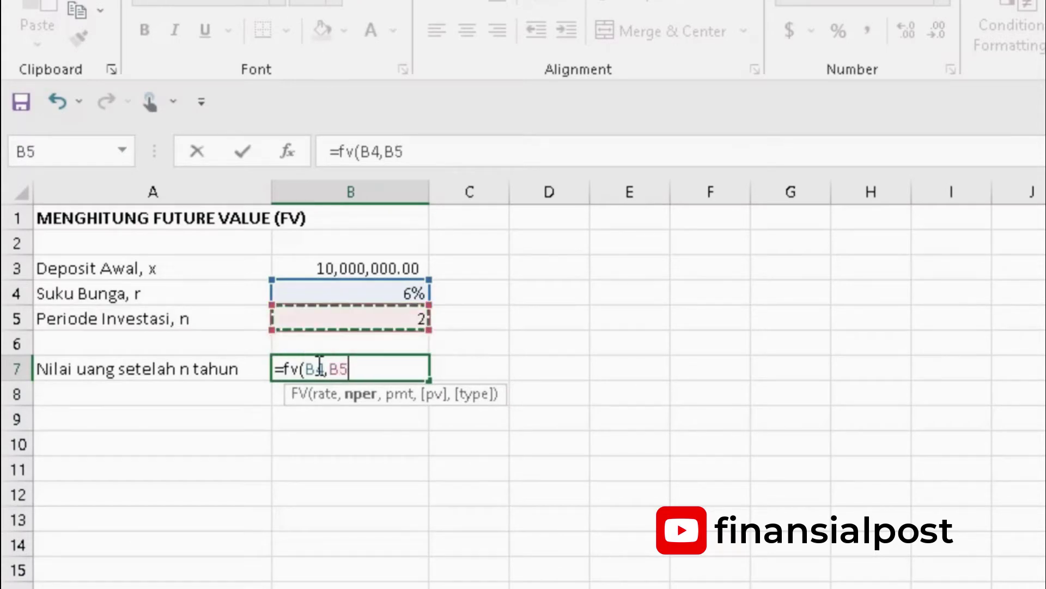
{"action": "type", "text": ","}
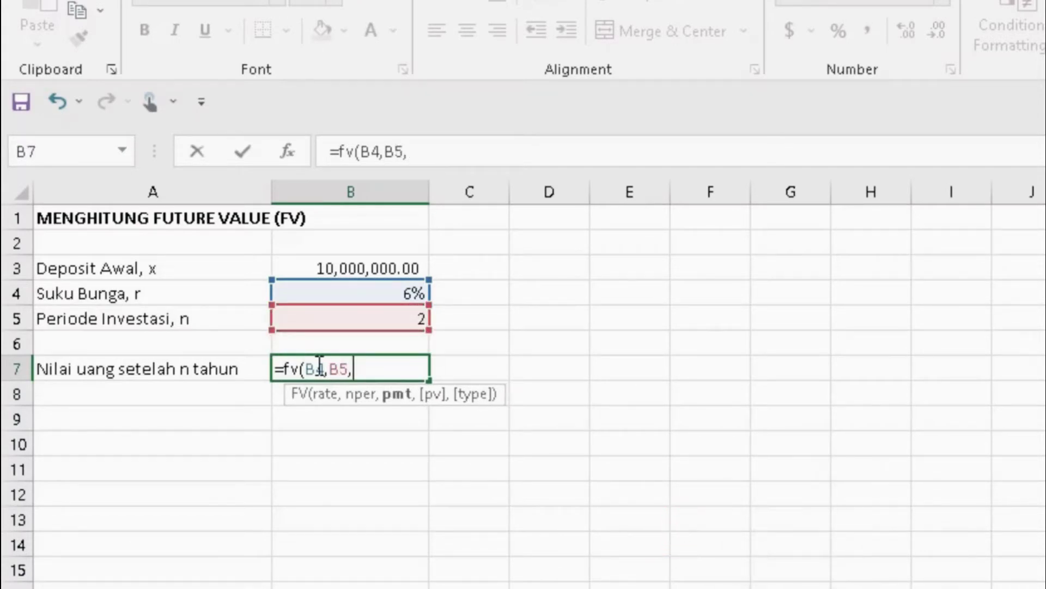
{"action": "type", "text": ","}
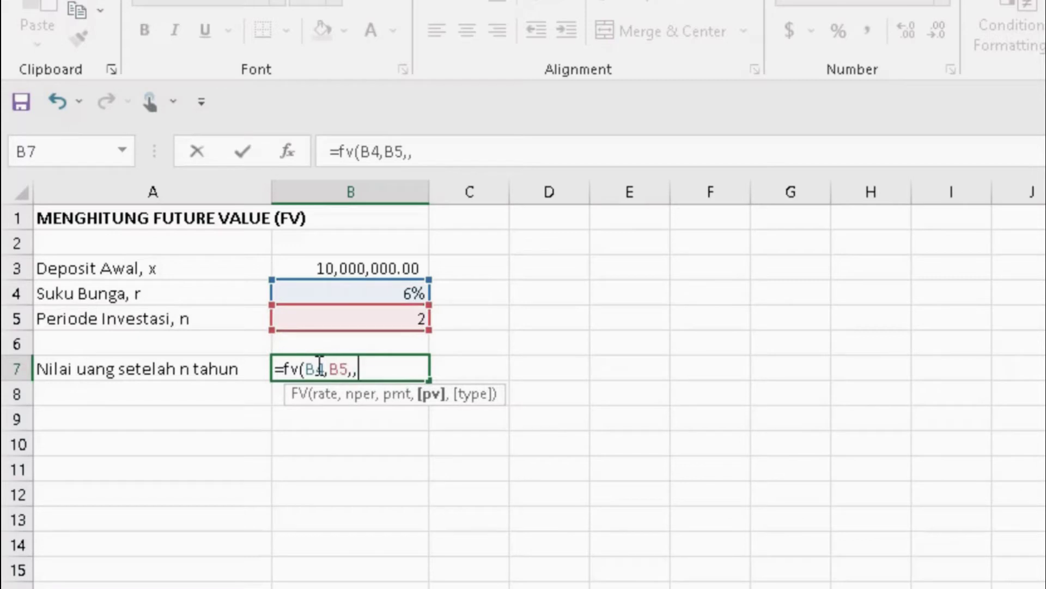
{"action": "key", "text": "Up"}
{"action": "key", "text": "Up"}
{"action": "key", "text": "Up"}
{"action": "key", "text": "Up"}
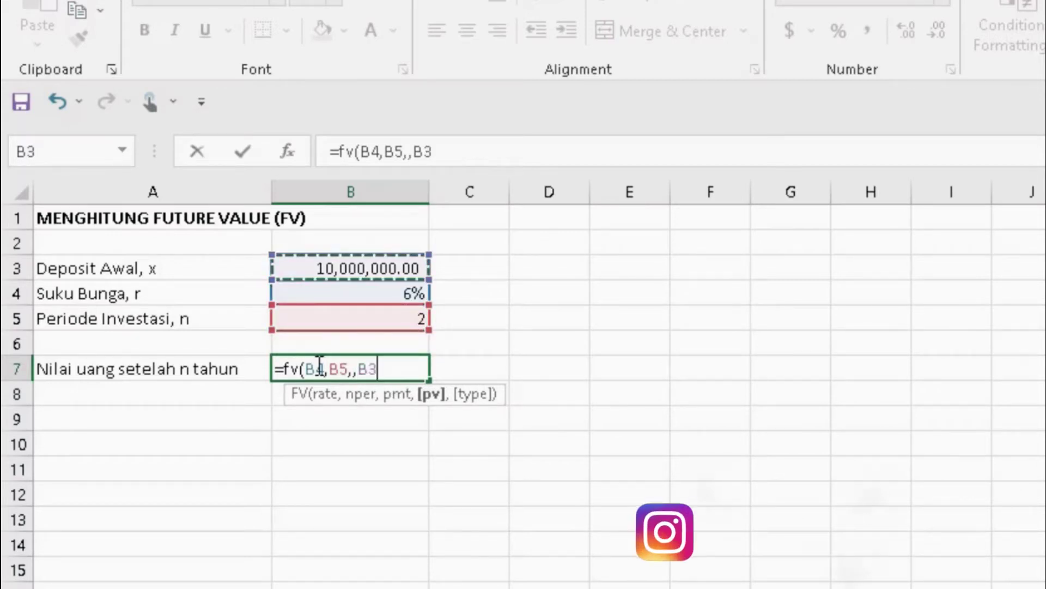
{"action": "key", "text": "BackSpace"}
{"action": "key", "text": "BackSpace"}
{"action": "type", "text": "-"}
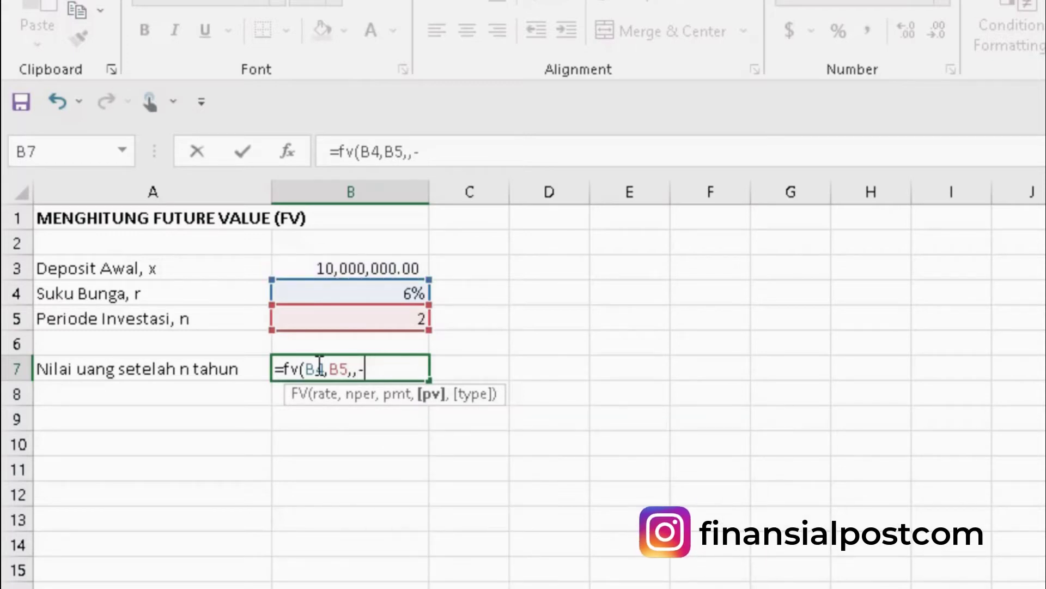
{"action": "key", "text": "Up"}
{"action": "key", "text": "Up"}
{"action": "key", "text": "Up"}
{"action": "key", "text": "Up"}
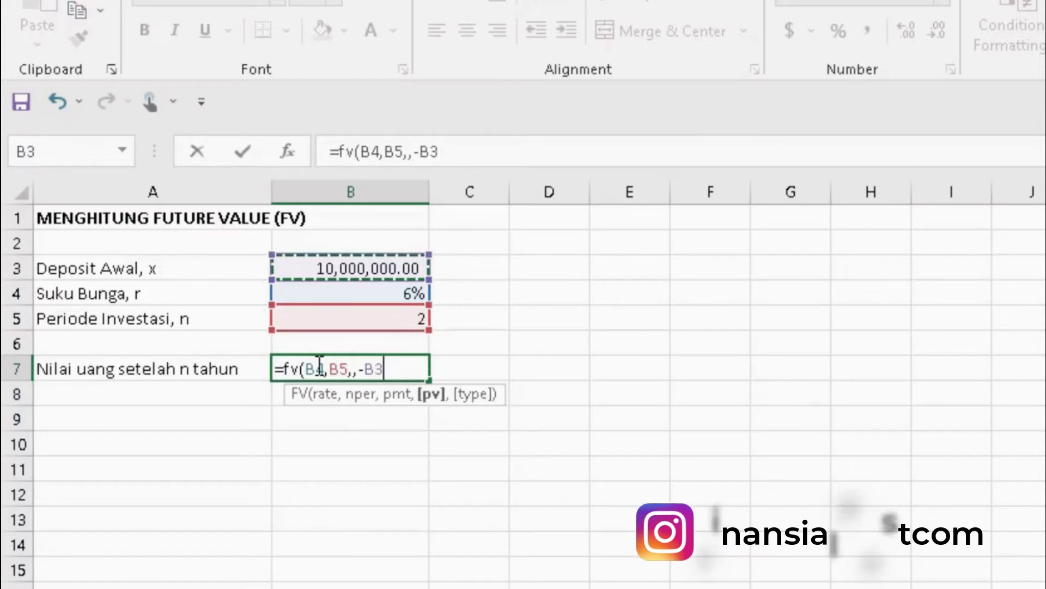
{"action": "type", "text": ","}
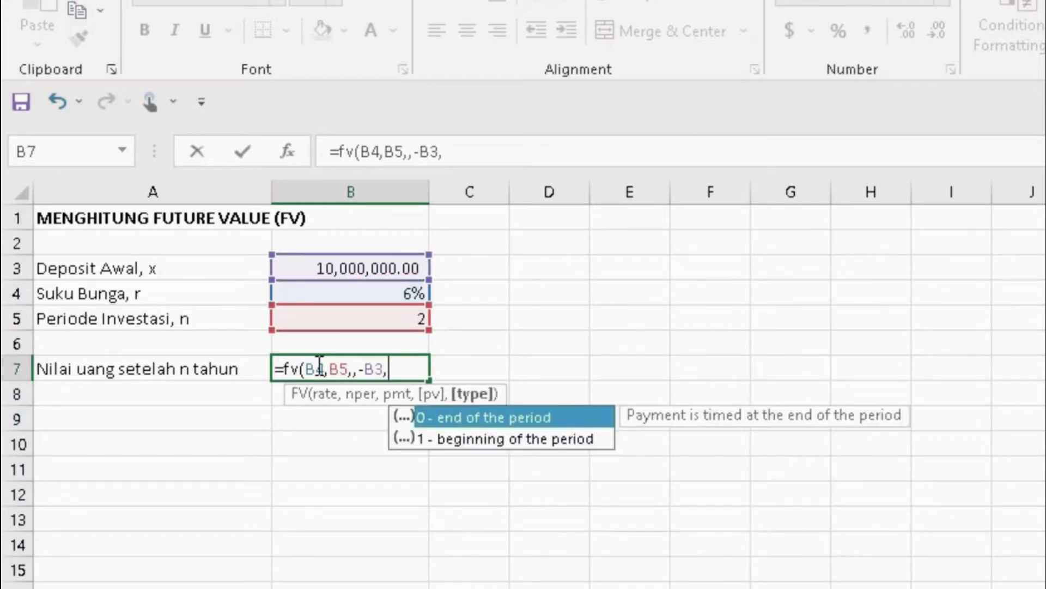
{"action": "type", "text": "1"}
{"action": "type", "text": ")"}
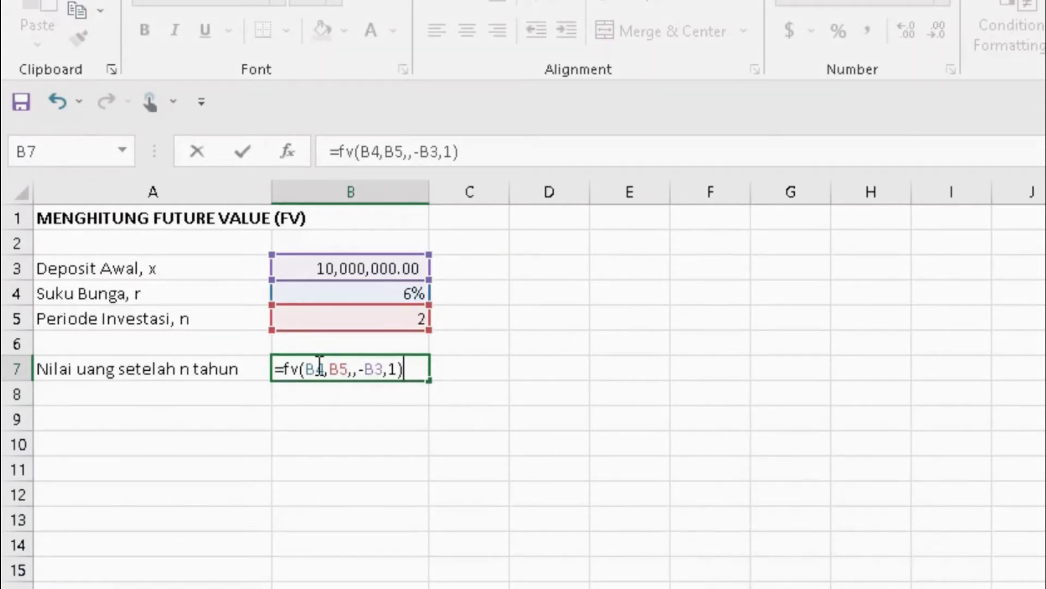
{"action": "key", "text": "Return"}
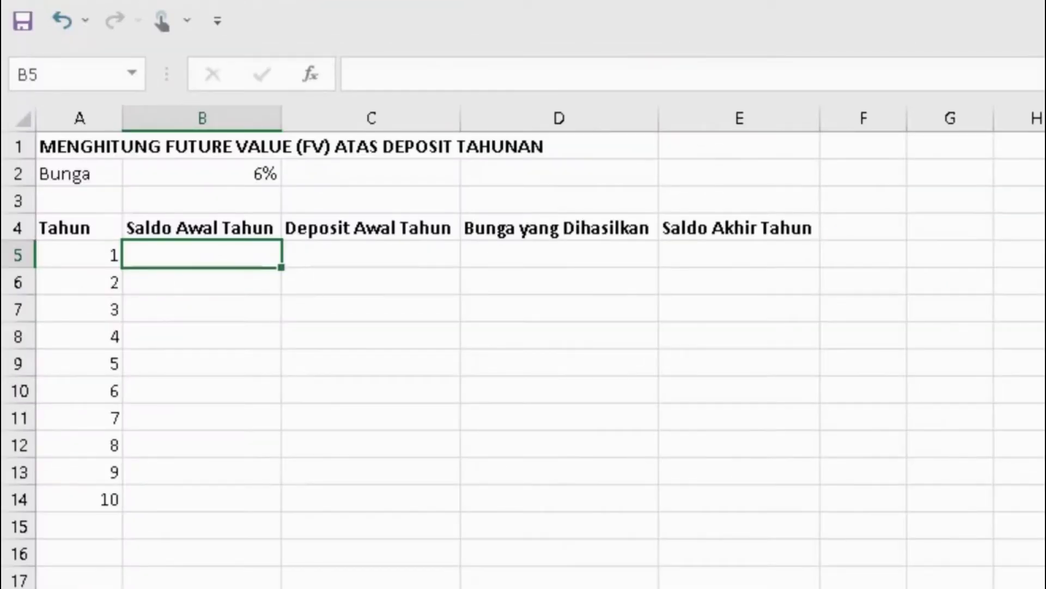
Step: Enter a 0 opening balance in B5 and a 10,000,000 deposit in C5
{"action": "left_click", "coordinate": [80, 254]}
{"action": "left_click", "coordinate": [202, 255]}
{"action": "type", "text": "0"}
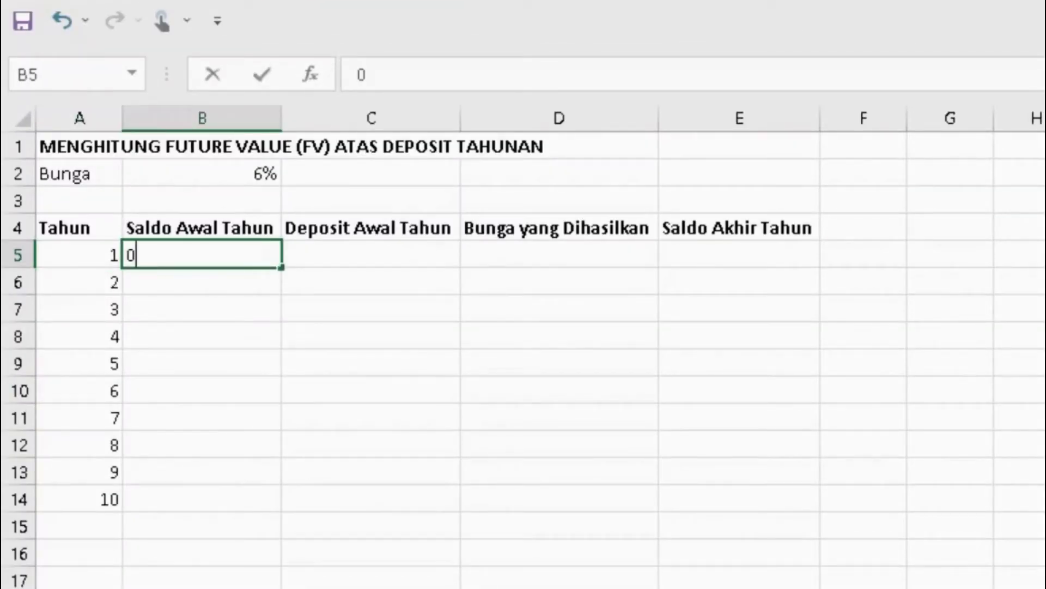
{"action": "left_click", "coordinate": [370, 254]}
{"action": "type", "text": "10"}
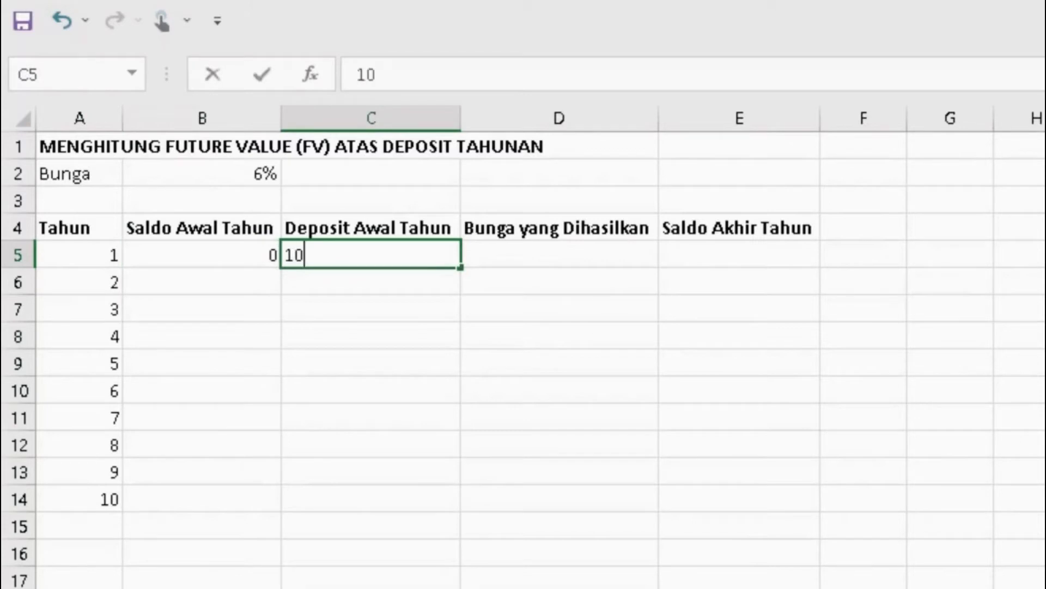
{"action": "type", "text": "000000"}
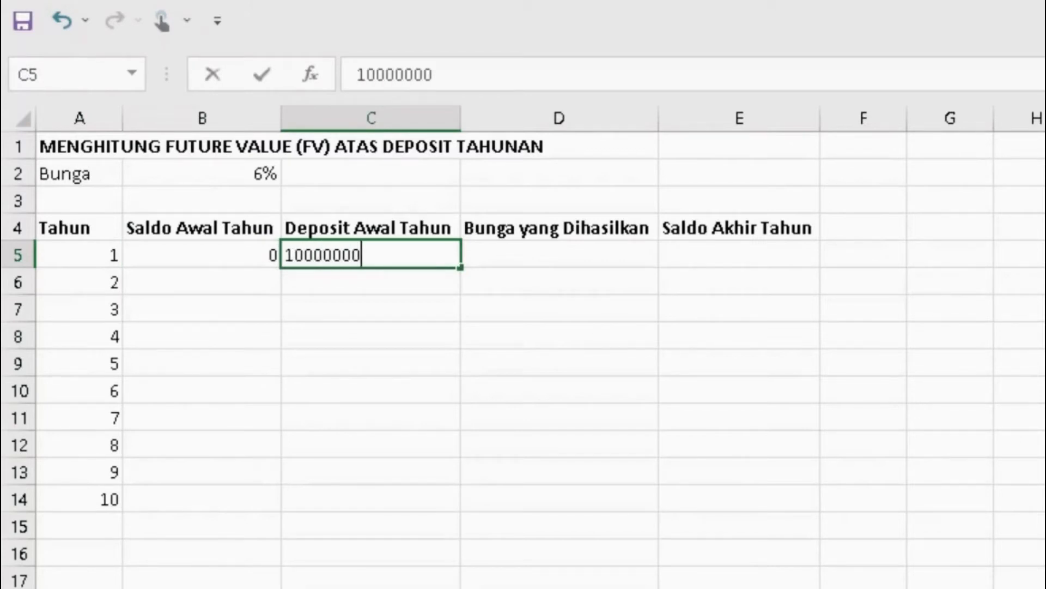
{"action": "key", "text": "Return"}
Step: Enter =$B$2*(B5+C5) in D5 for year-1 interest of 600,000.00
{"action": "key", "text": "Up"}
{"action": "key", "text": "Right"}
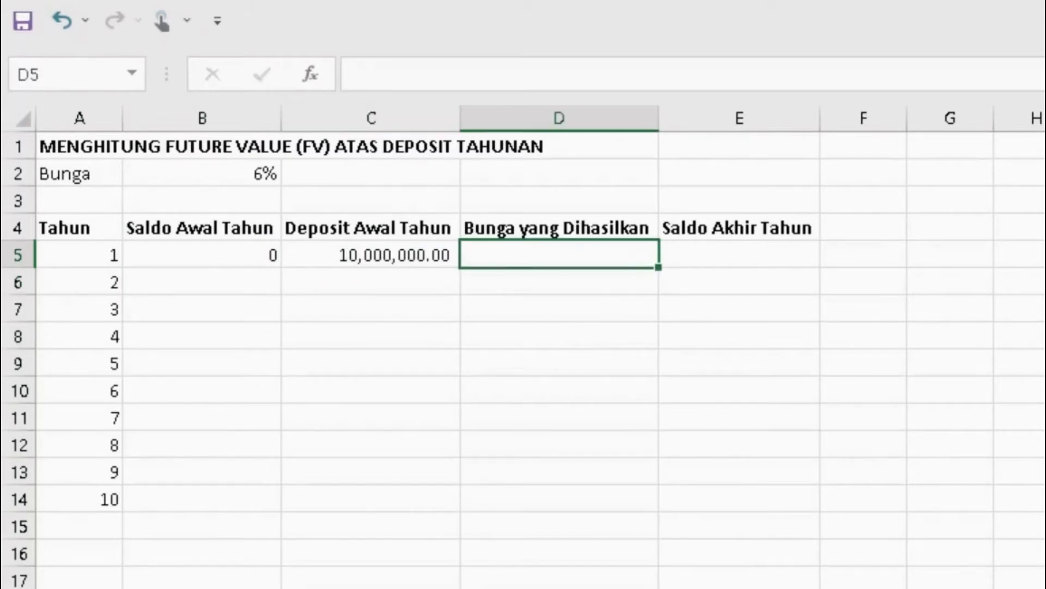
{"action": "type", "text": "="}
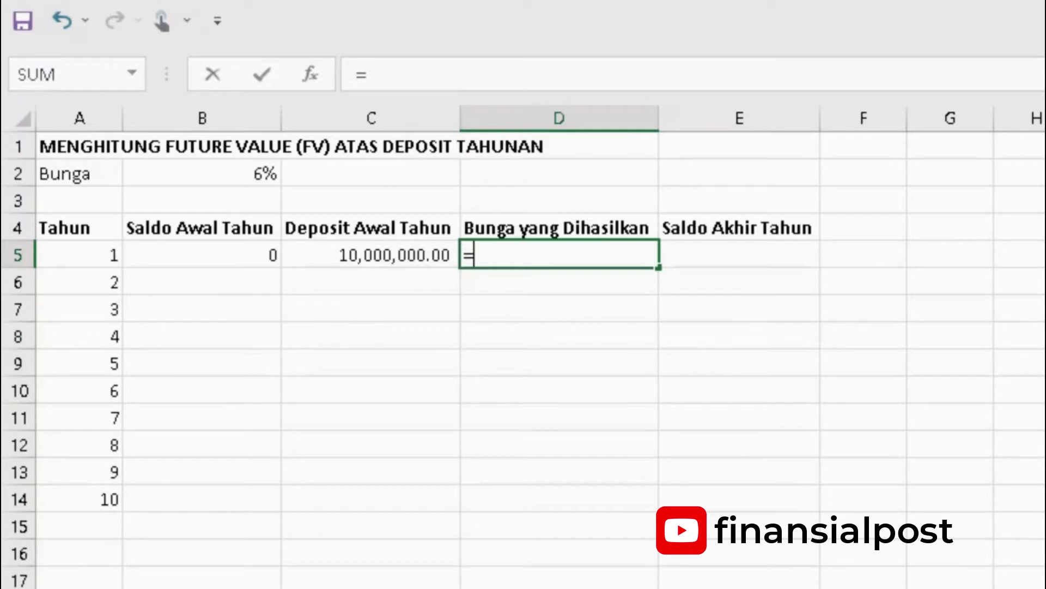
{"action": "key", "text": "Up"}
{"action": "key", "text": "Up"}
{"action": "key", "text": "Up"}
{"action": "key", "text": "Left"}
{"action": "key", "text": "Left"}
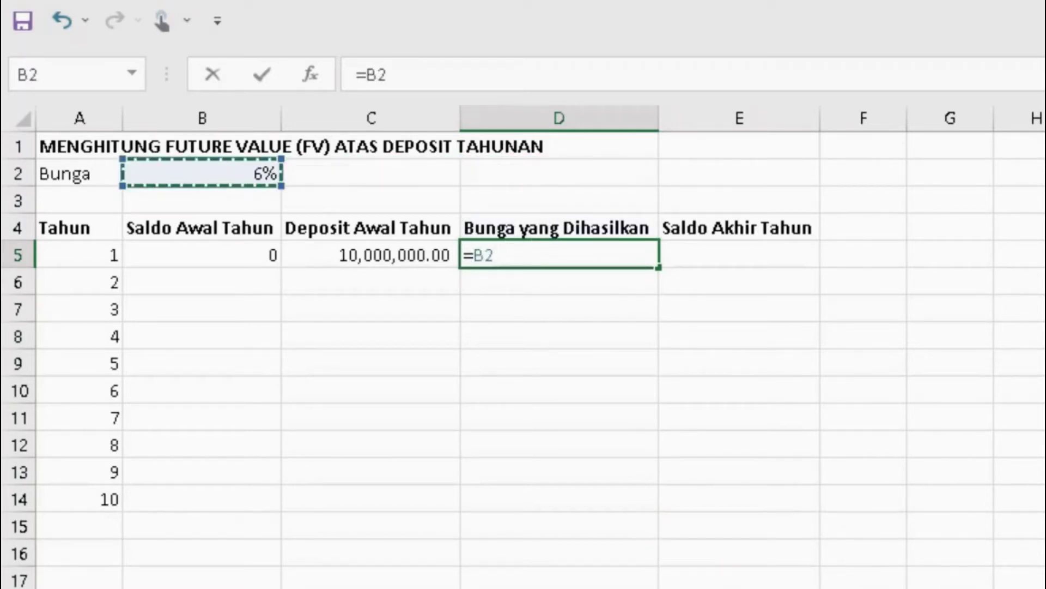
{"action": "key", "text": "F4"}
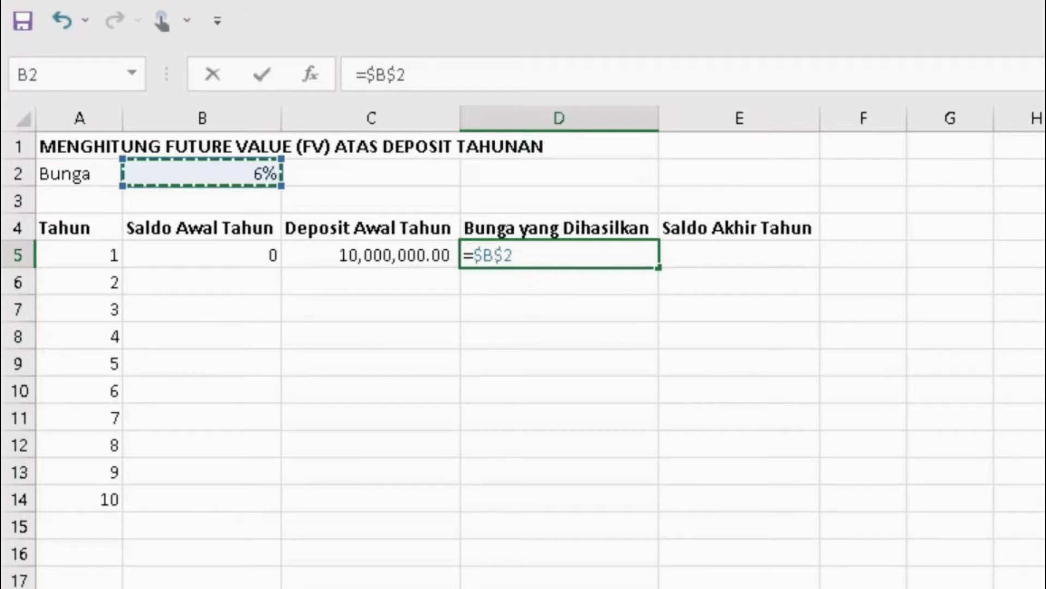
{"action": "type", "text": "*"}
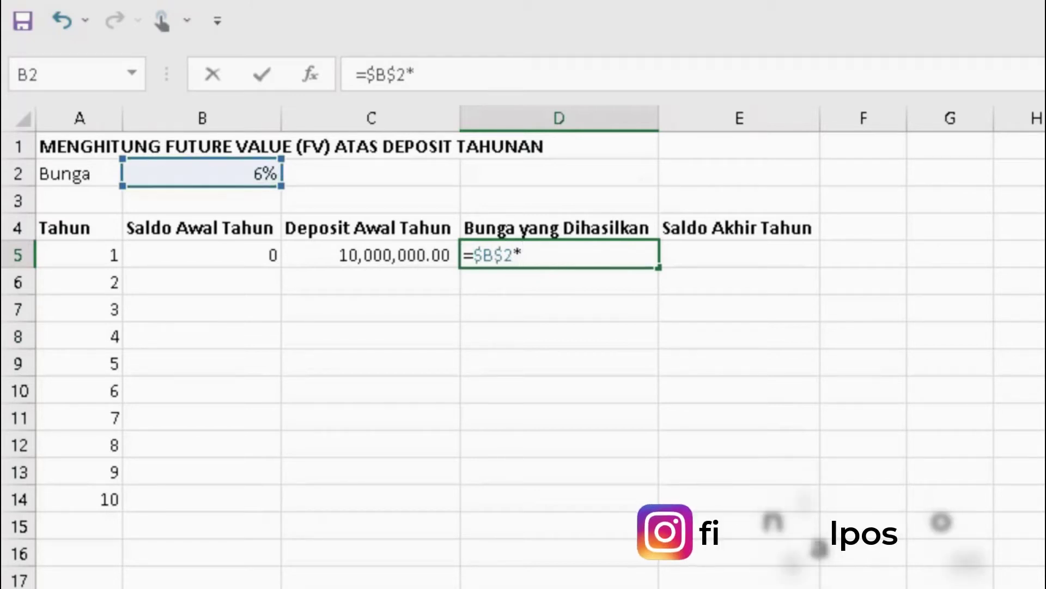
{"action": "type", "text": "("}
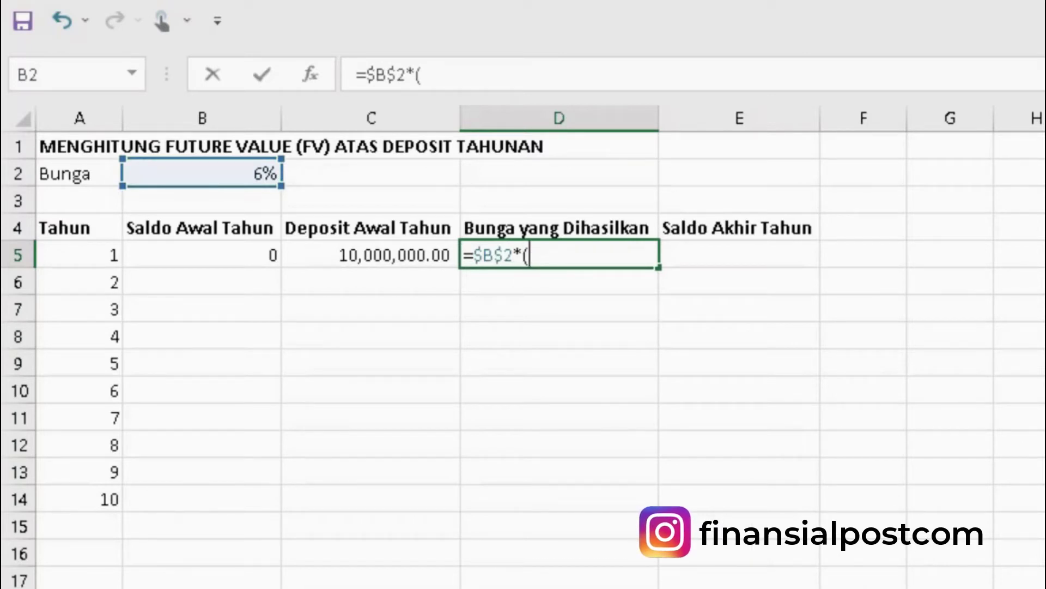
{"action": "key", "text": "Left"}
{"action": "key", "text": "Left"}
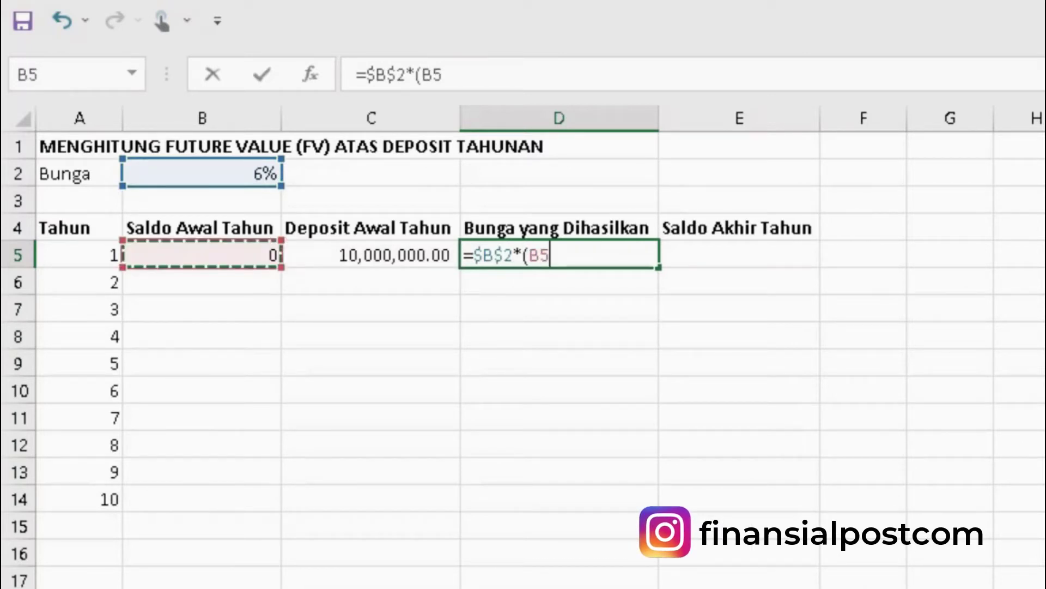
{"action": "type", "text": "+"}
{"action": "key", "text": "Left"}
{"action": "key", "text": "Left"}
{"action": "key", "text": "Right"}
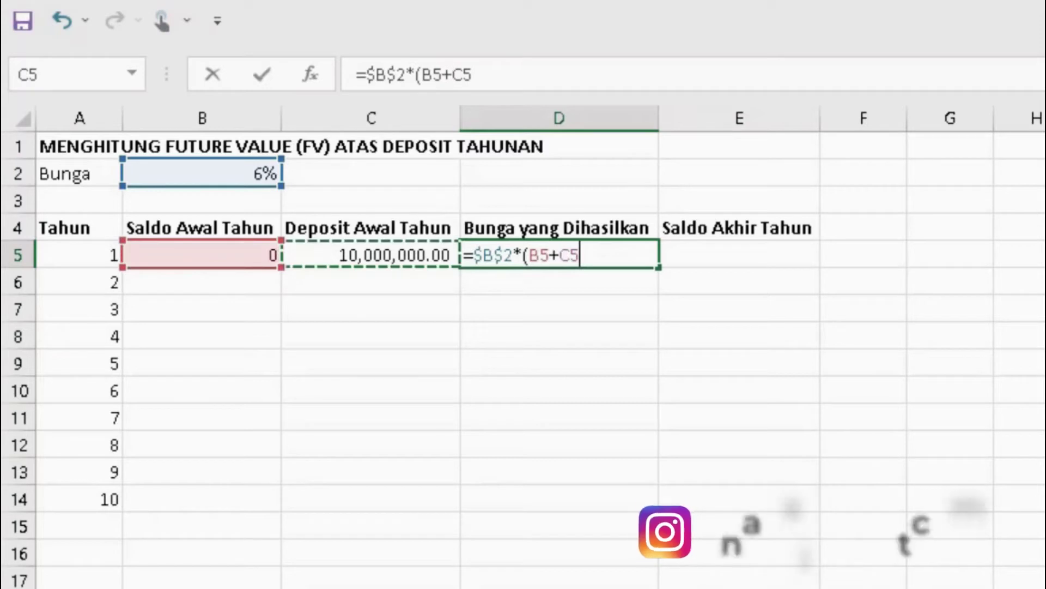
{"action": "type", "text": ")"}
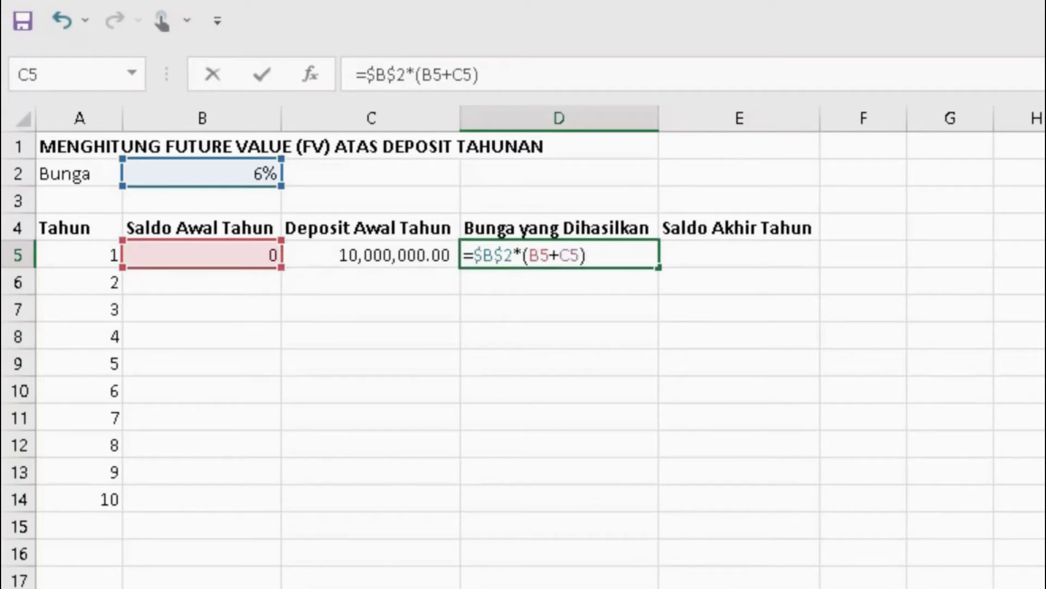
{"action": "key", "text": "Return"}
{"action": "key", "text": "Up"}
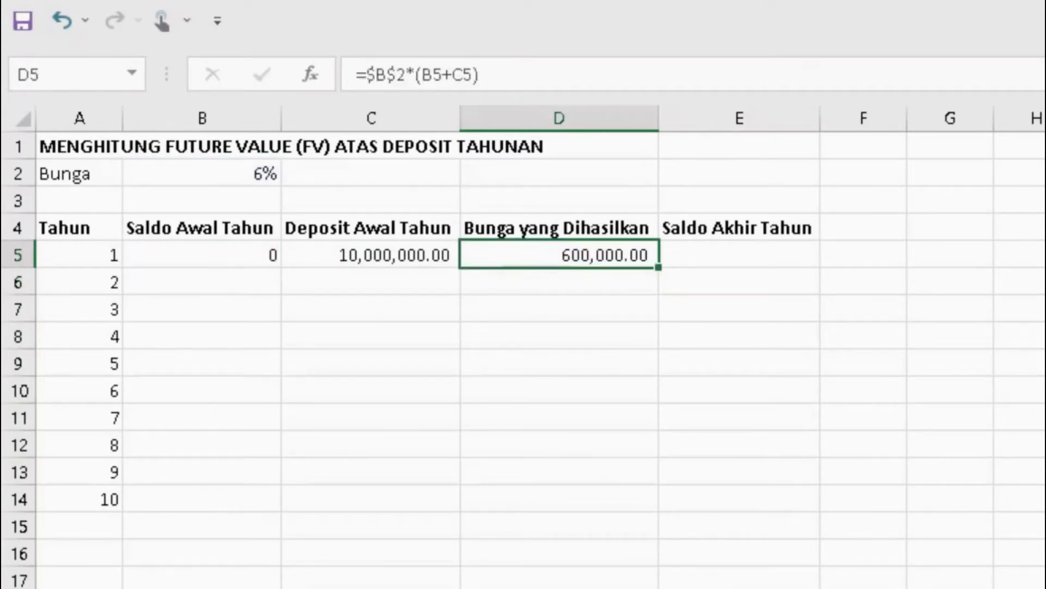
{"action": "key", "text": "Right"}
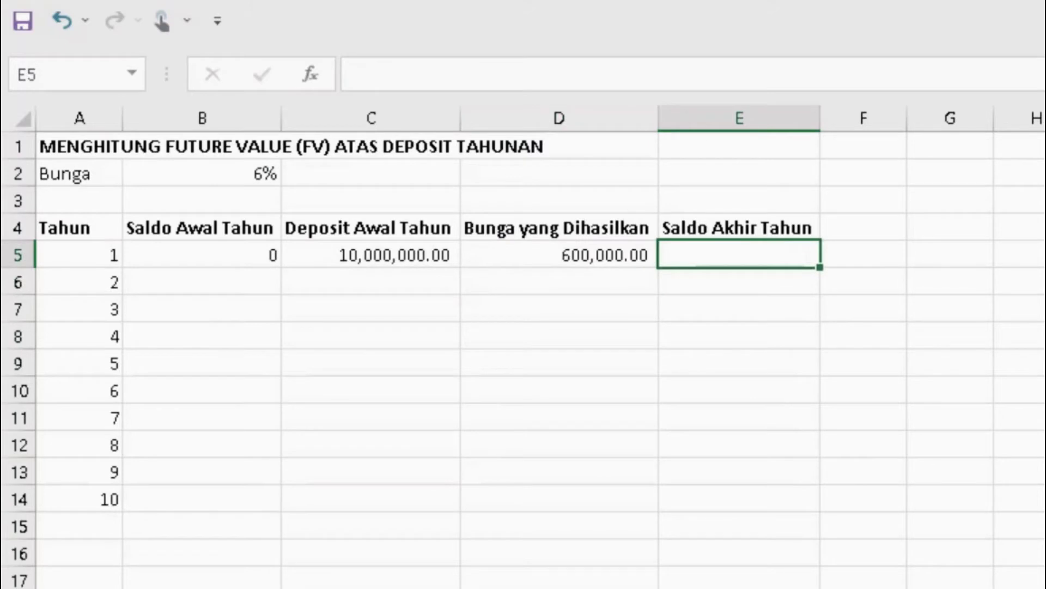
Step: Enter =C5+D5 in E5 so year 1 closes at 10,600,000.00
{"action": "type", "text": "="}
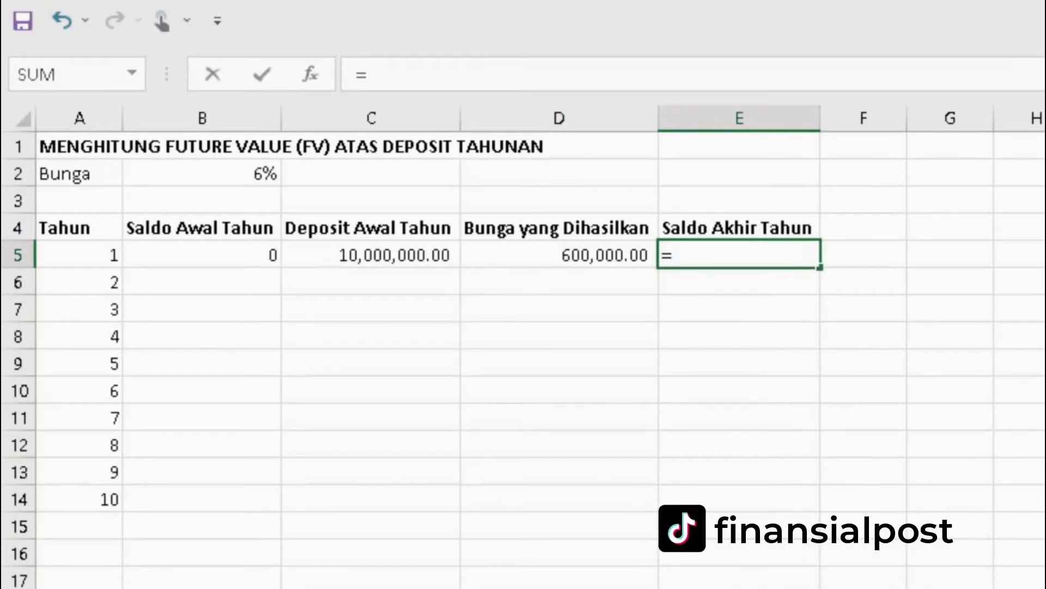
{"action": "left_click", "coordinate": [371, 255]}
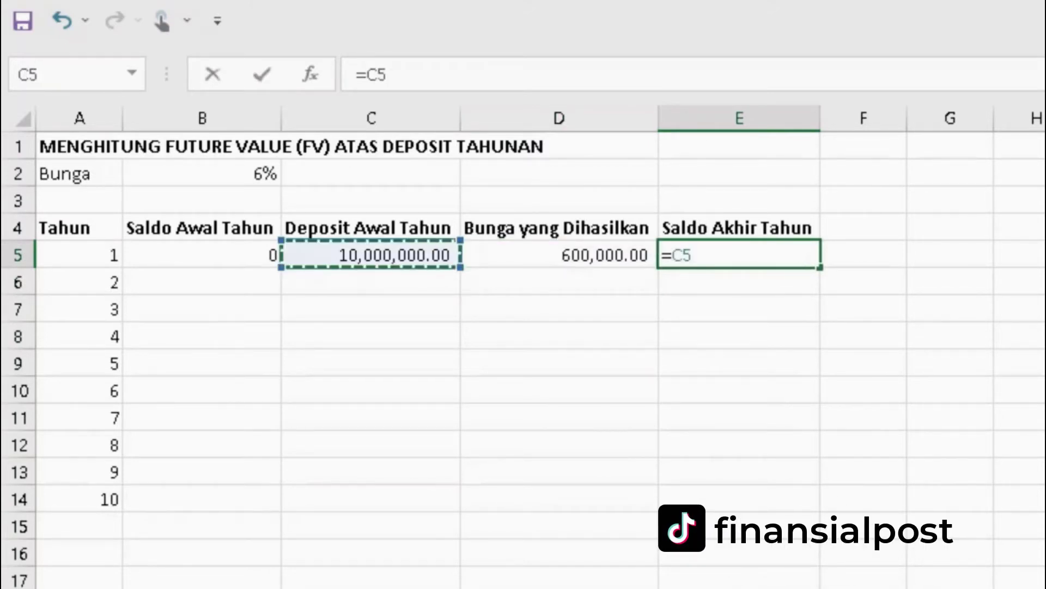
{"action": "type", "text": "+"}
{"action": "left_click", "coordinate": [558, 255]}
{"action": "key", "text": "Return"}
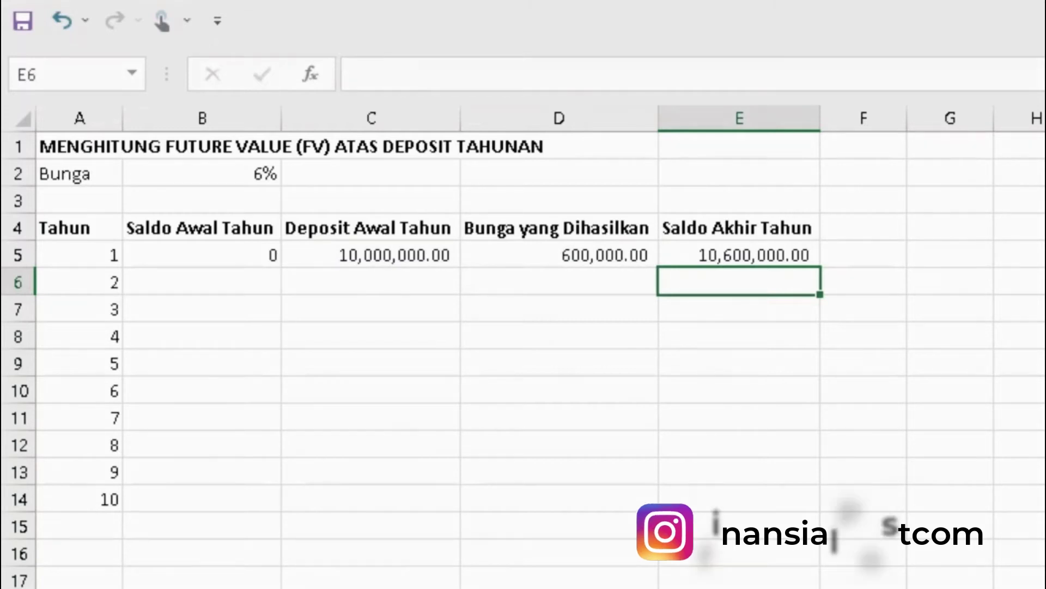
Step: Set year 2's opening balance in B6 to =E5 and its C6 deposit to 10,000,000
{"action": "left_click", "coordinate": [371, 281]}
{"action": "left_click", "coordinate": [202, 280]}
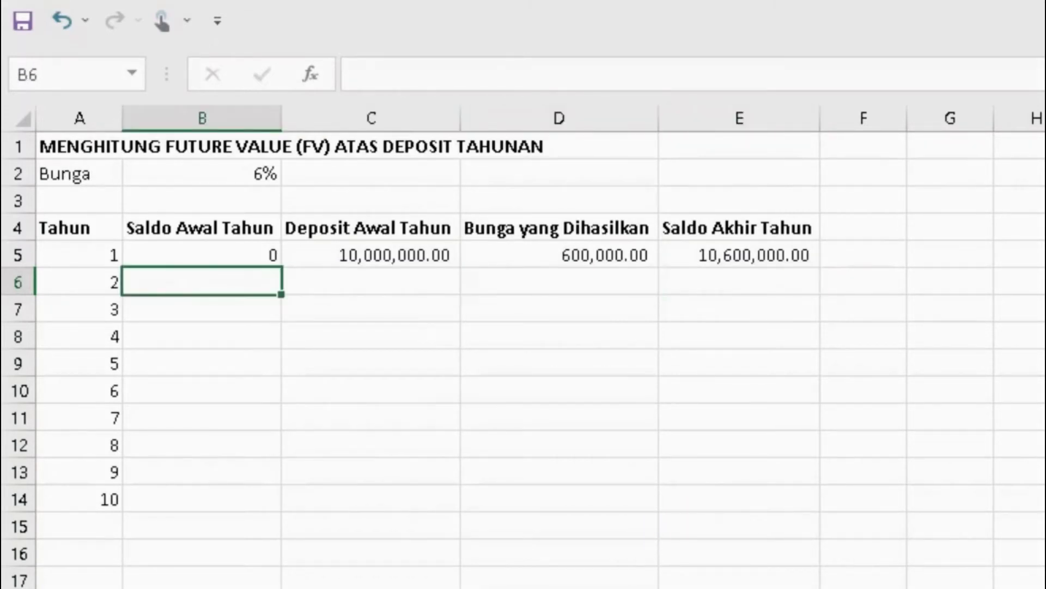
{"action": "type", "text": "="}
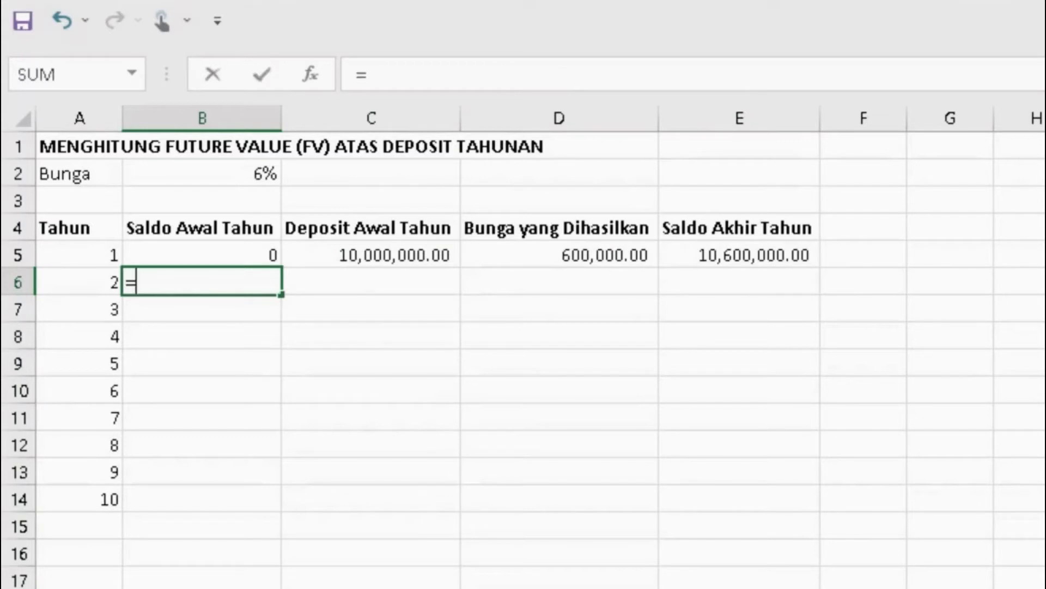
{"action": "key", "text": "Right"}
{"action": "key", "text": "Right"}
{"action": "key", "text": "Right"}
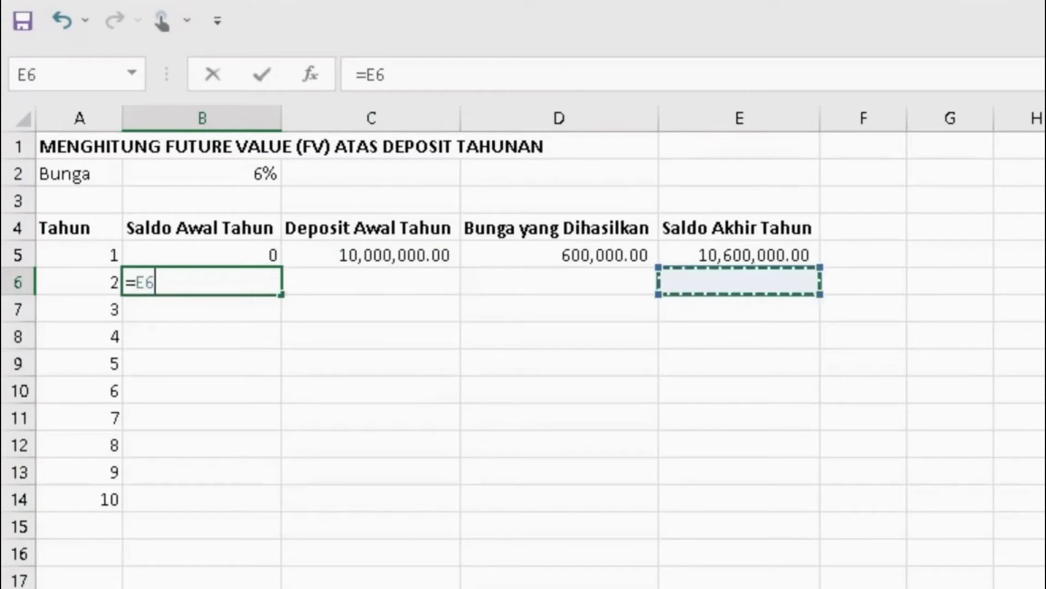
{"action": "key", "text": "Up"}
{"action": "key", "text": "Return"}
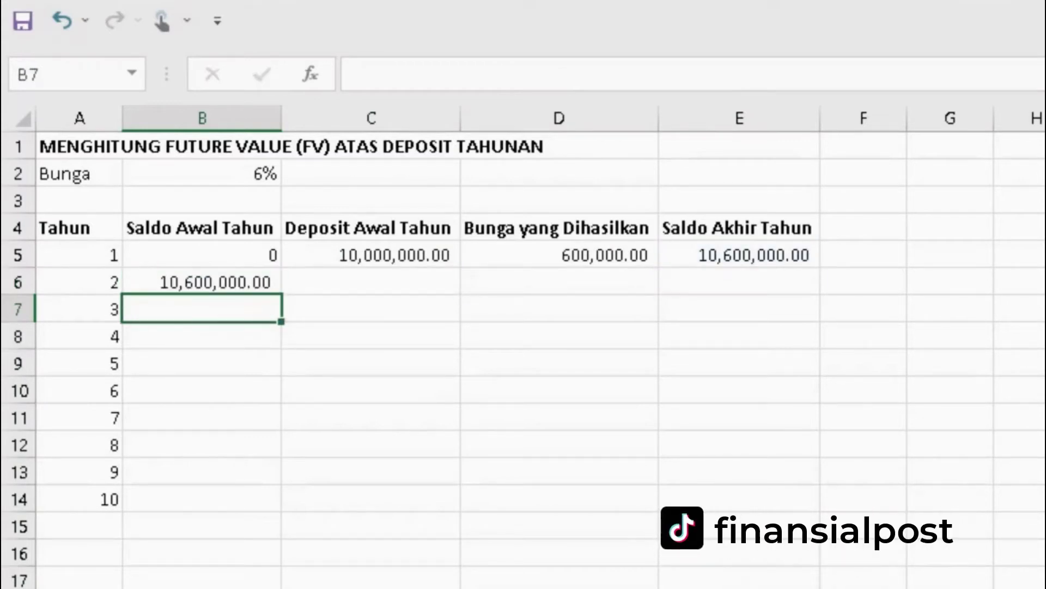
{"action": "key", "text": "Up"}
{"action": "key", "text": "Right"}
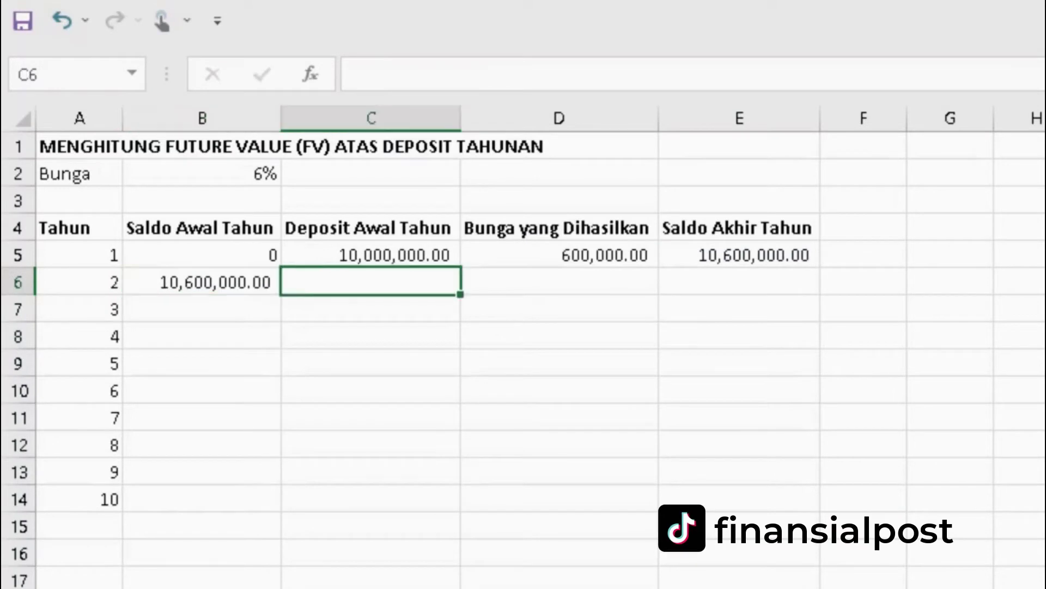
{"action": "type", "text": "10,000,"}
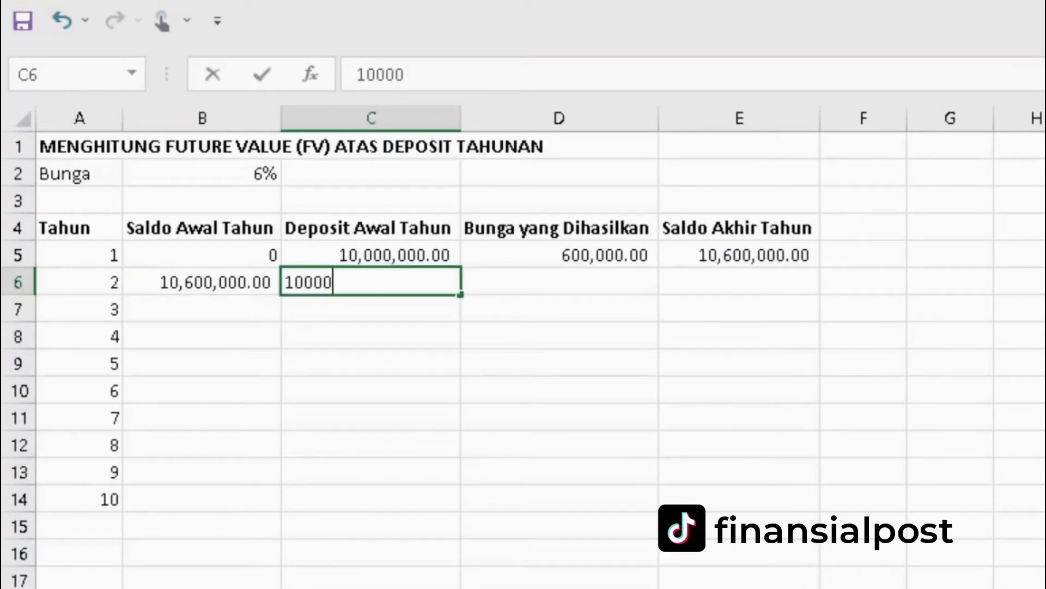
{"action": "type", "text": "000"}
{"action": "key", "text": "Return"}
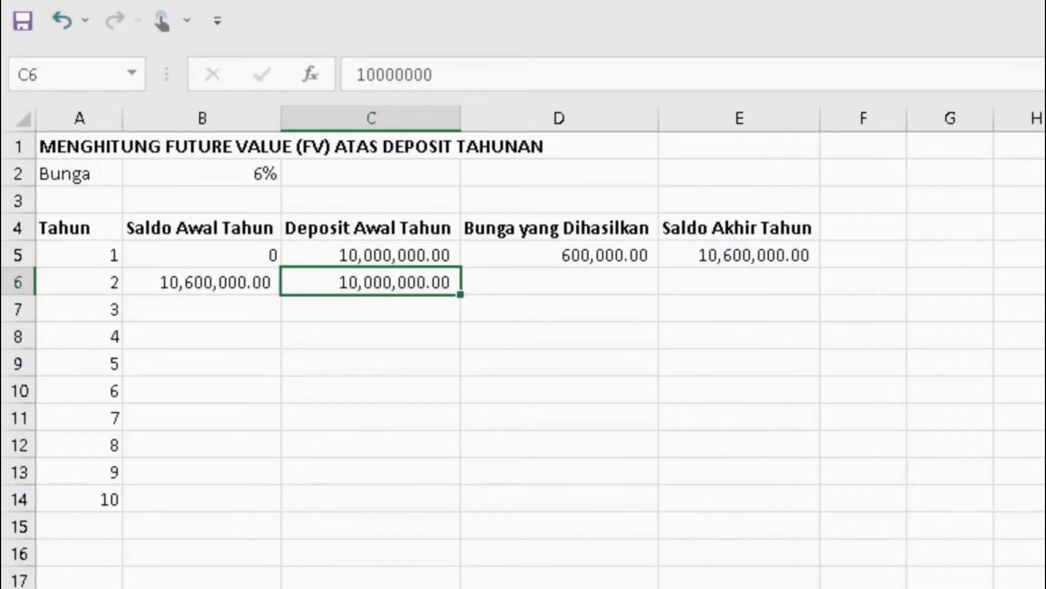
Step: Copy D5's interest formula into D6, giving 1,236,000.00
{"action": "key", "text": "Up"}
{"action": "key", "text": "Right"}
{"action": "left_click", "coordinate": [559, 255]}
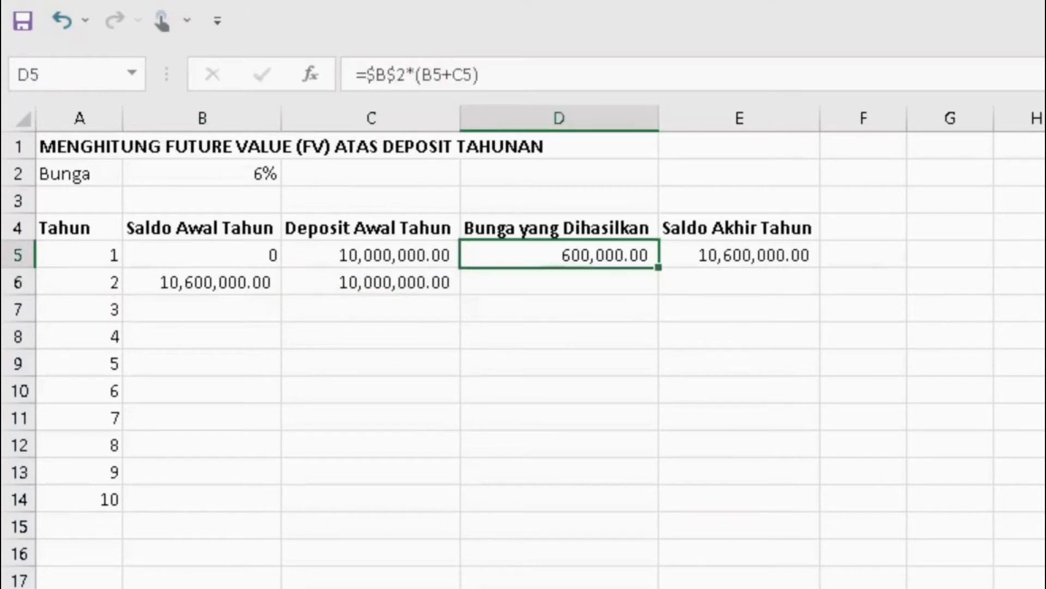
{"action": "key", "text": "ctrl+c"}
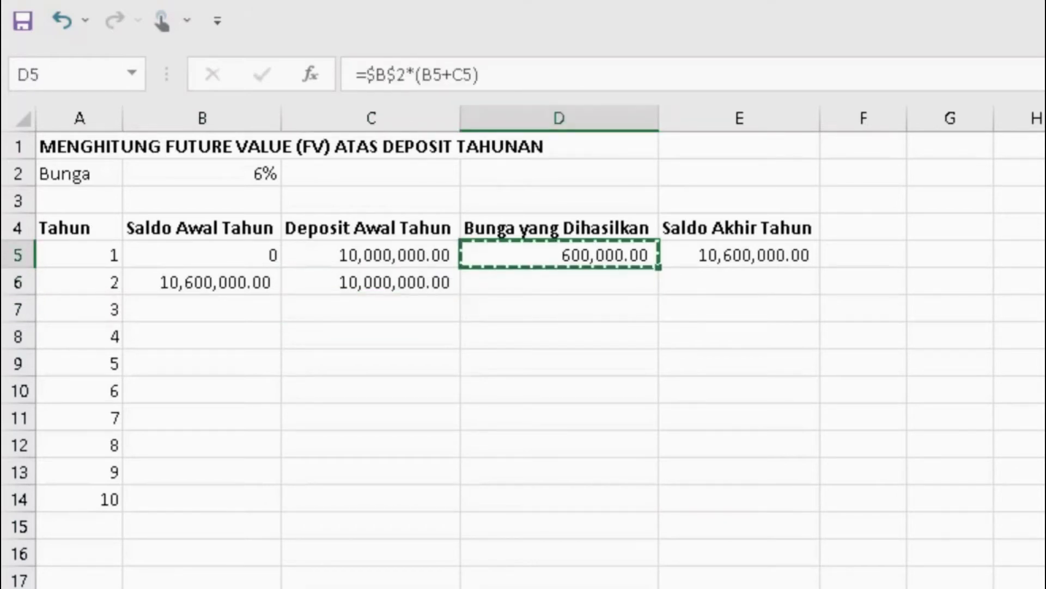
{"action": "left_click", "coordinate": [560, 282]}
{"action": "key", "text": "ctrl+v"}
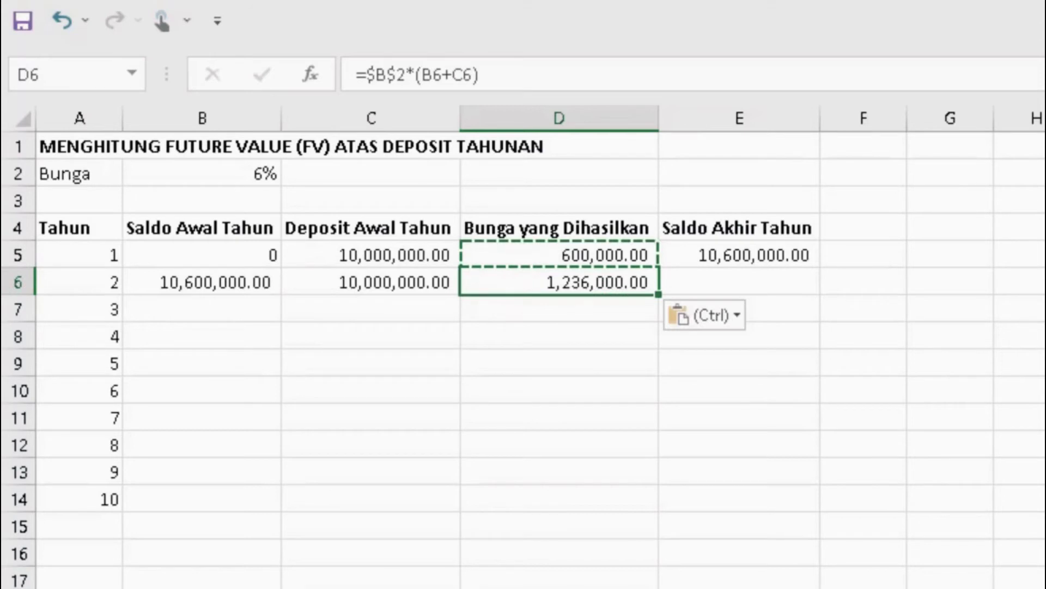
{"action": "key", "text": "F2"}
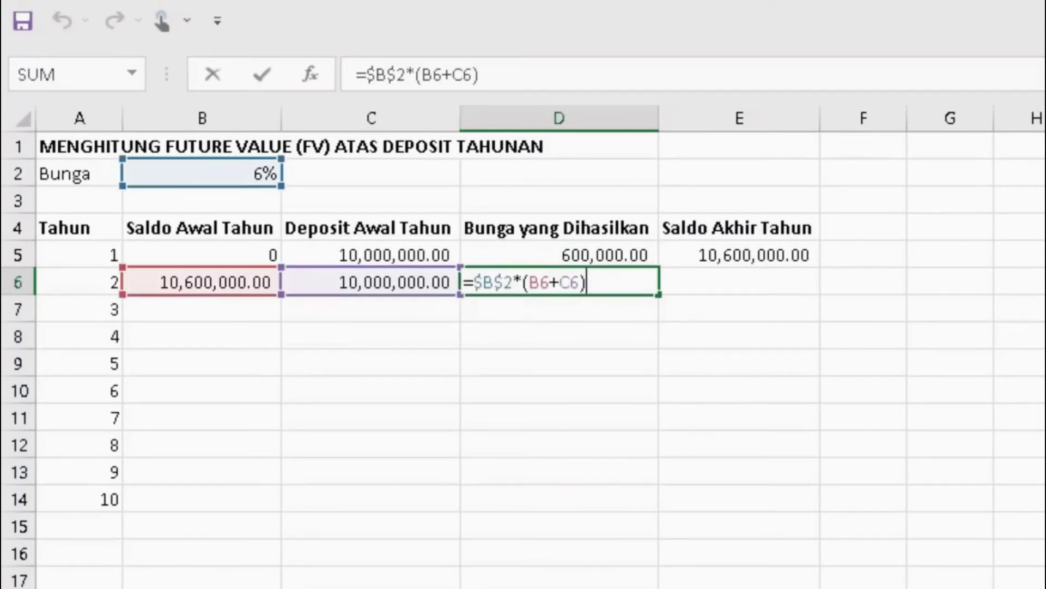
{"action": "key", "text": "Escape"}
{"action": "left_click", "coordinate": [739, 282]}
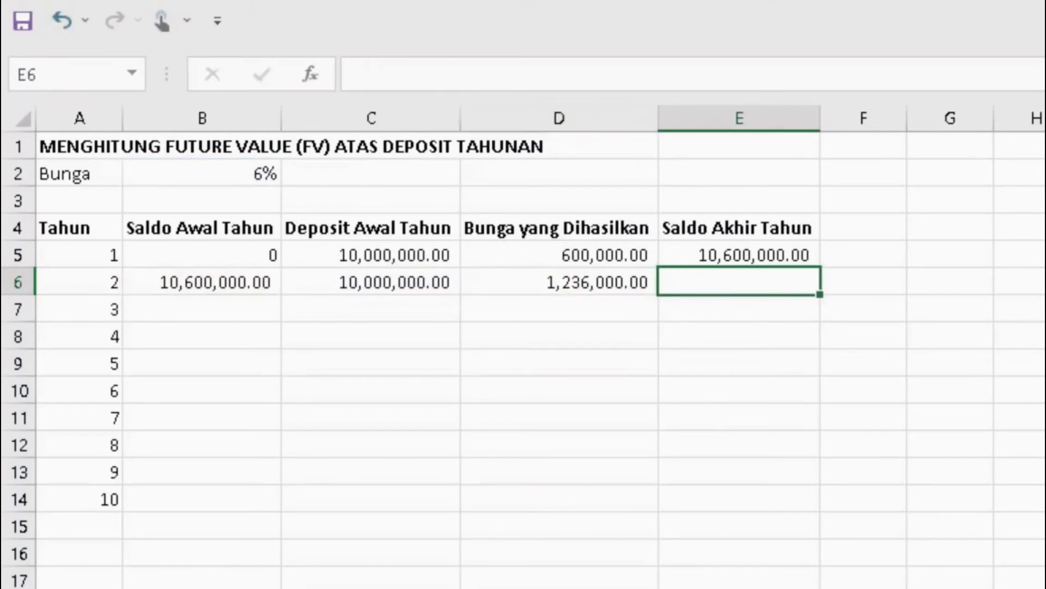
Step: Sum B6, C6 and D6 in E6 for a year-2 closing balance of 21,836,000.00
{"action": "type", "text": "="}
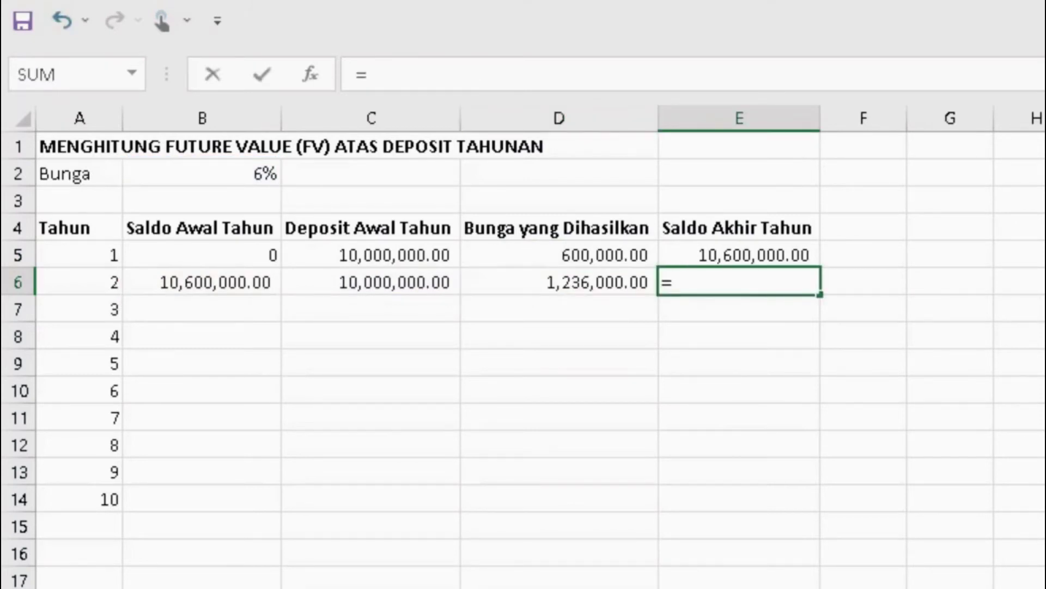
{"action": "left_click", "coordinate": [559, 282]}
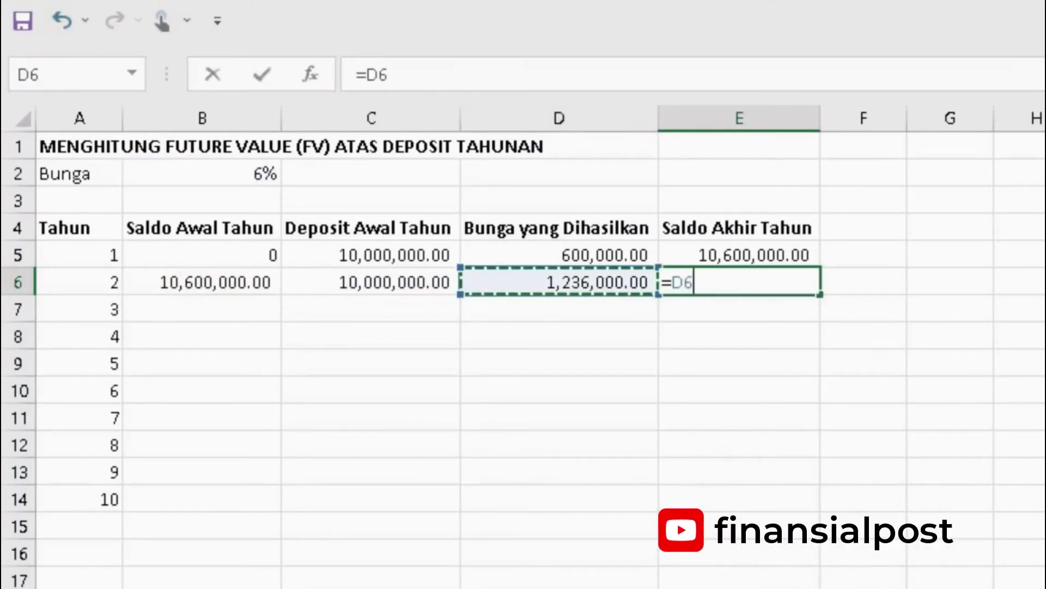
{"action": "left_click", "coordinate": [215, 281]}
{"action": "type", "text": "+"}
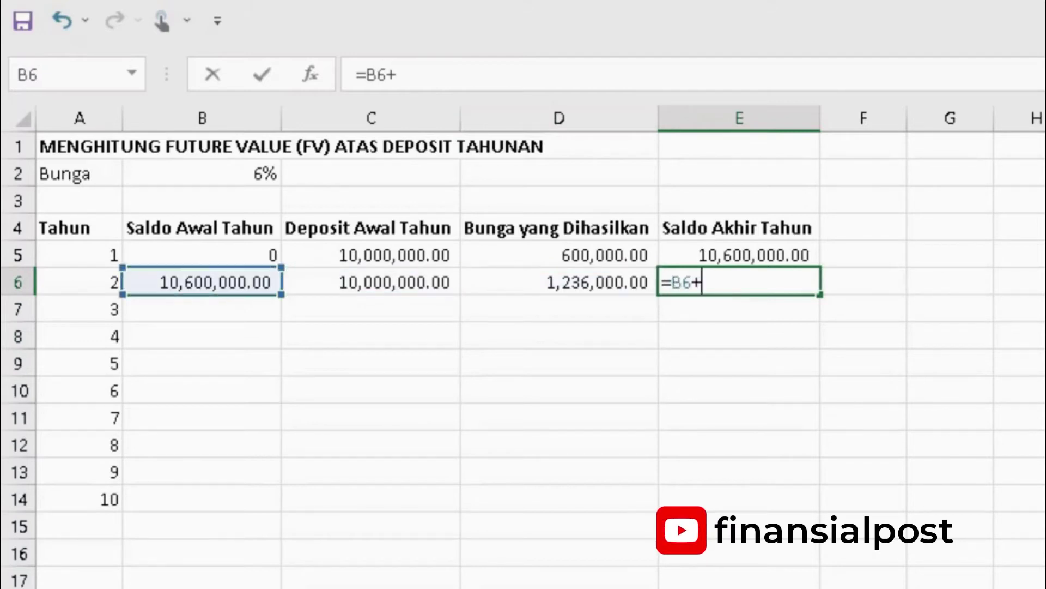
{"action": "left_click", "coordinate": [559, 282]}
{"action": "left_click", "coordinate": [371, 281]}
{"action": "type", "text": "+"}
{"action": "left_click", "coordinate": [559, 282]}
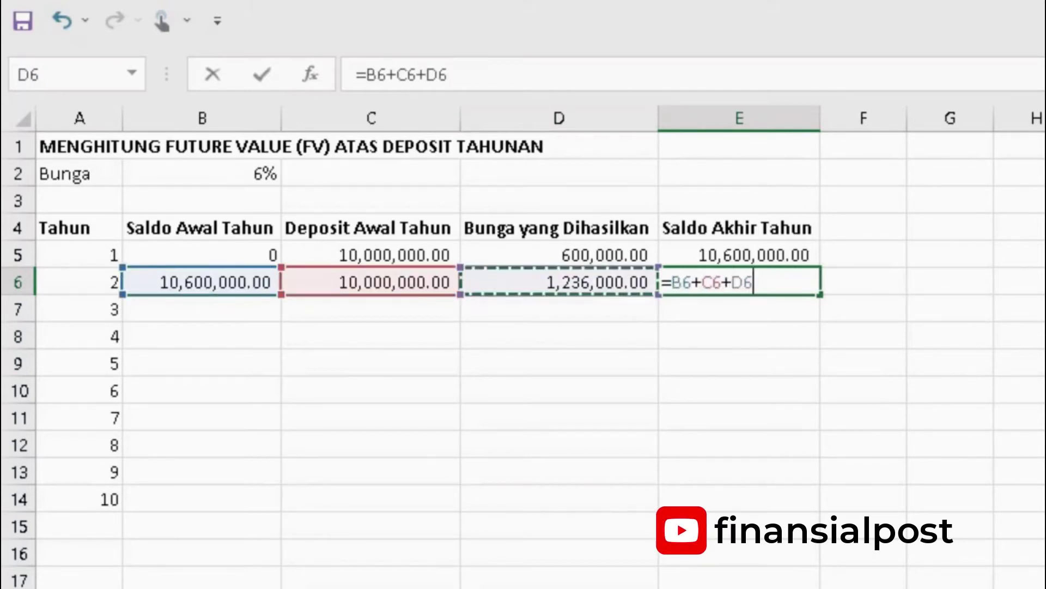
{"action": "key", "text": "Return"}
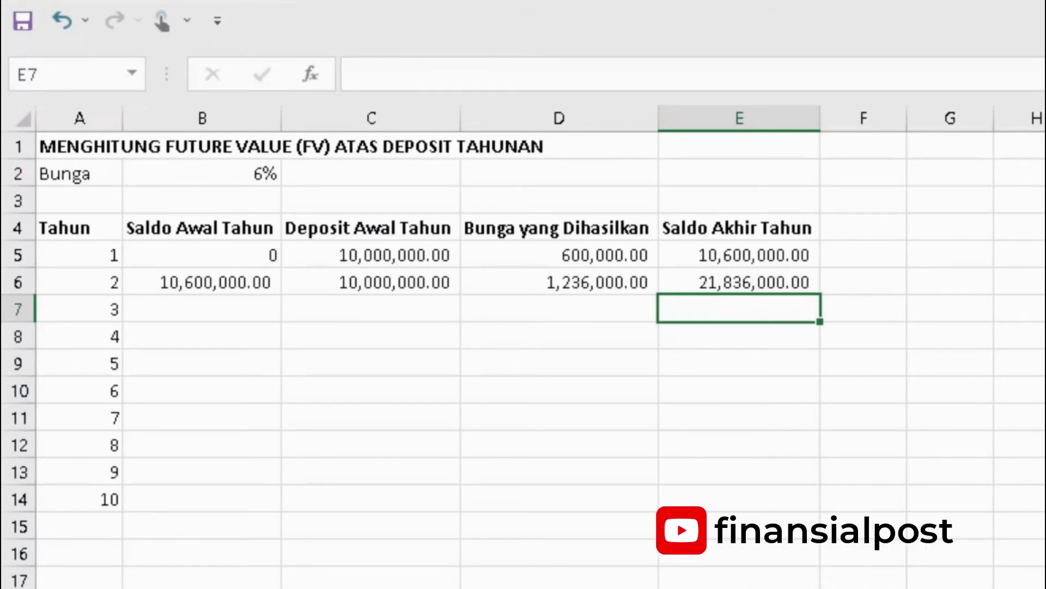
Step: Enter year 3's opening balance =E6 in B7 and a 10,000,000 deposit in C7
{"action": "left_click", "coordinate": [202, 309]}
{"action": "type", "text": "="}
{"action": "left_click", "coordinate": [739, 282]}
{"action": "key", "text": "Tab"}
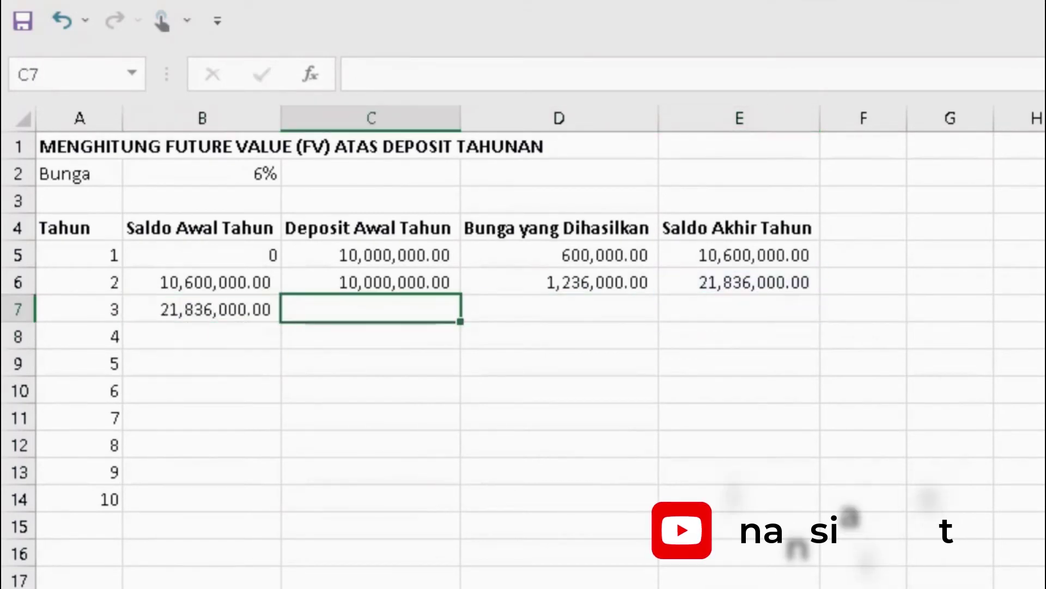
{"action": "type", "text": "10,000,000"}
{"action": "key", "text": "Tab"}
Step: Copy the interest formula into D7 and total year 3's closing balance in E7
{"action": "key", "text": "Up"}
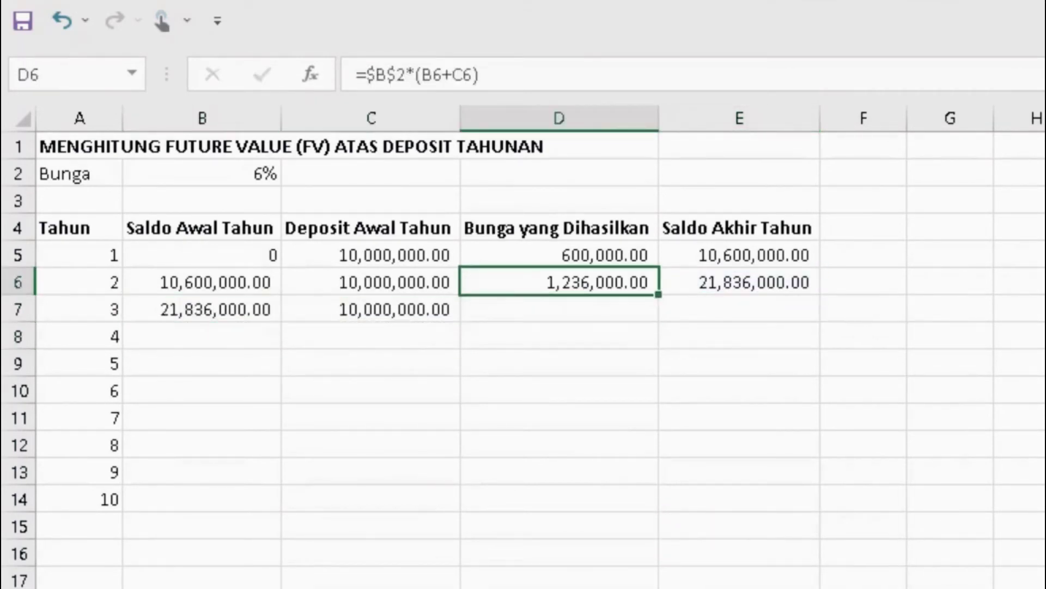
{"action": "key", "text": "ctrl+c"}
{"action": "key", "text": "Down"}
{"action": "key", "text": "ctrl+v"}
{"action": "key", "text": "F2"}
{"action": "key", "text": "Tab"}
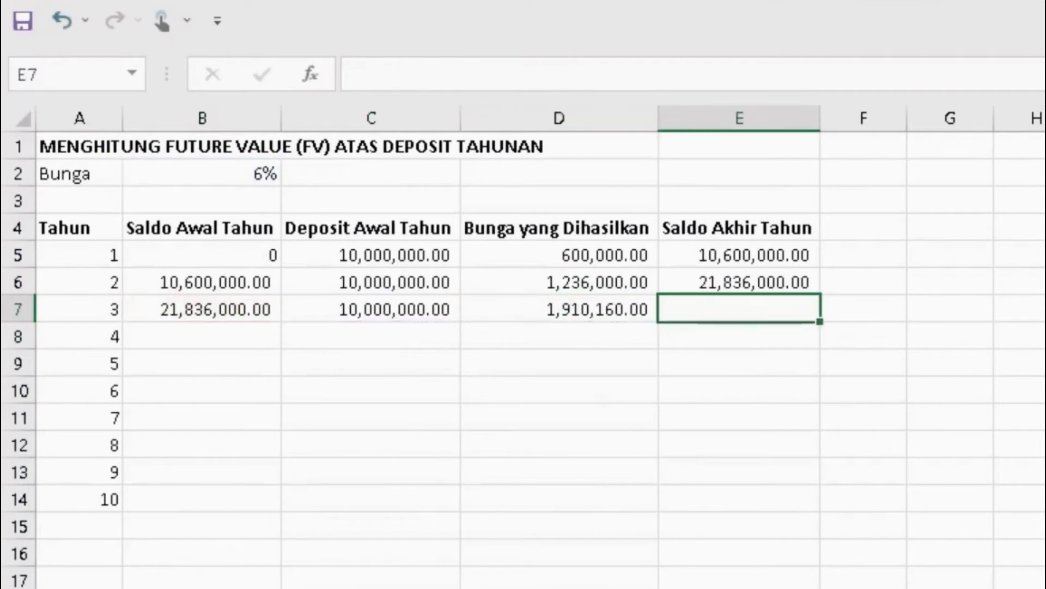
{"action": "type", "text": "="}
{"action": "key", "text": "Left"}
{"action": "key", "text": "Left"}
{"action": "key", "text": "Left"}
{"action": "type", "text": "+"}
{"action": "key", "text": "Left"}
{"action": "key", "text": "Left"}
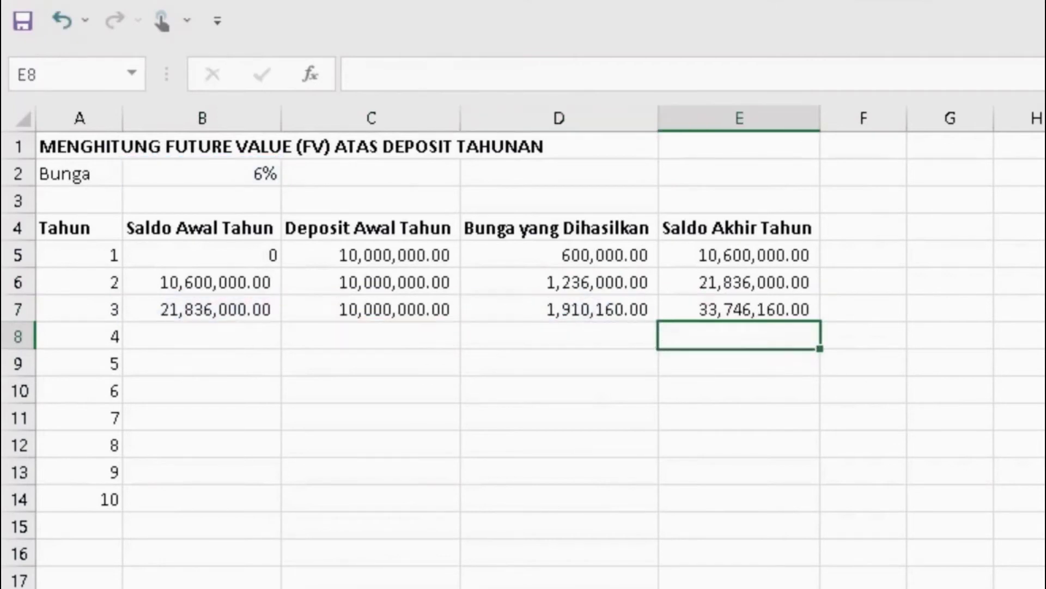
{"action": "key", "text": "Up"}
{"action": "key", "text": "Left"}
{"action": "key", "text": "Left"}
{"action": "key", "text": "Left"}
Step: Copy the year-3 row's four columns down through row 14, ending at 139,716,426.39 in E14
{"action": "key", "text": "ctrl+c"}
{"action": "key", "text": "shift+Down"}
{"action": "key", "text": "shift+Down"}
{"action": "key", "text": "shift+Down"}
{"action": "key", "text": "ctrl+v"}
{"action": "key", "text": "Right"}
{"action": "key", "text": "ctrl+c"}
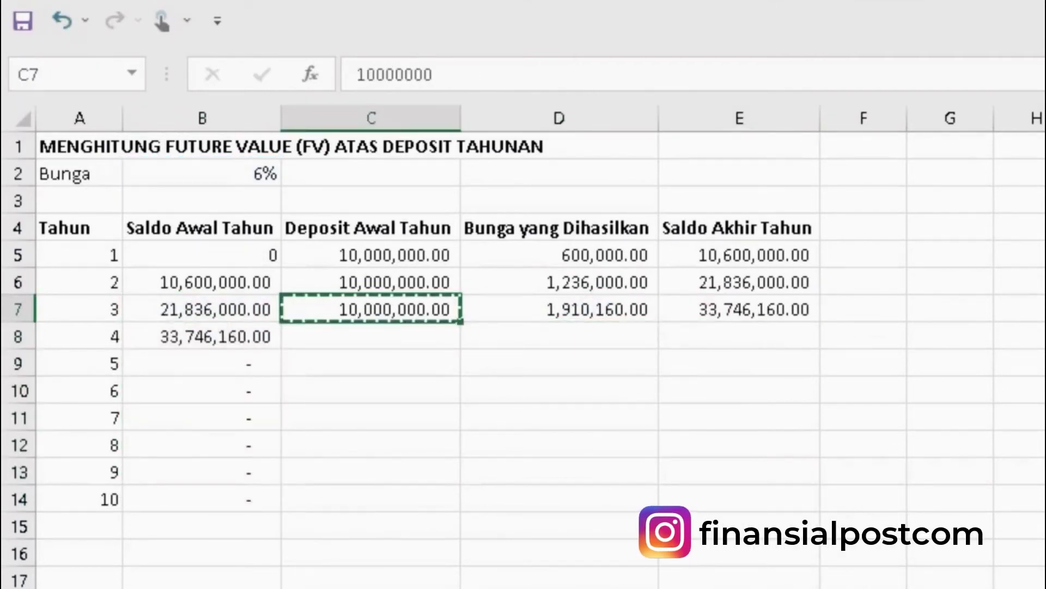
{"action": "key", "text": "shift+Down"}
{"action": "key", "text": "shift+Down"}
{"action": "key", "text": "shift+Down"}
{"action": "key", "text": "shift+Up"}
{"action": "key", "text": "shift+Up"}
{"action": "key", "text": "shift+Up"}
{"action": "key", "text": "shift+Down"}
{"action": "key", "text": "shift+Down"}
{"action": "key", "text": "shift+Down"}
{"action": "key", "text": "shift+Down"}
{"action": "key", "text": "shift+Down"}
{"action": "key", "text": "shift+Down"}
{"action": "key", "text": "ctrl+v"}
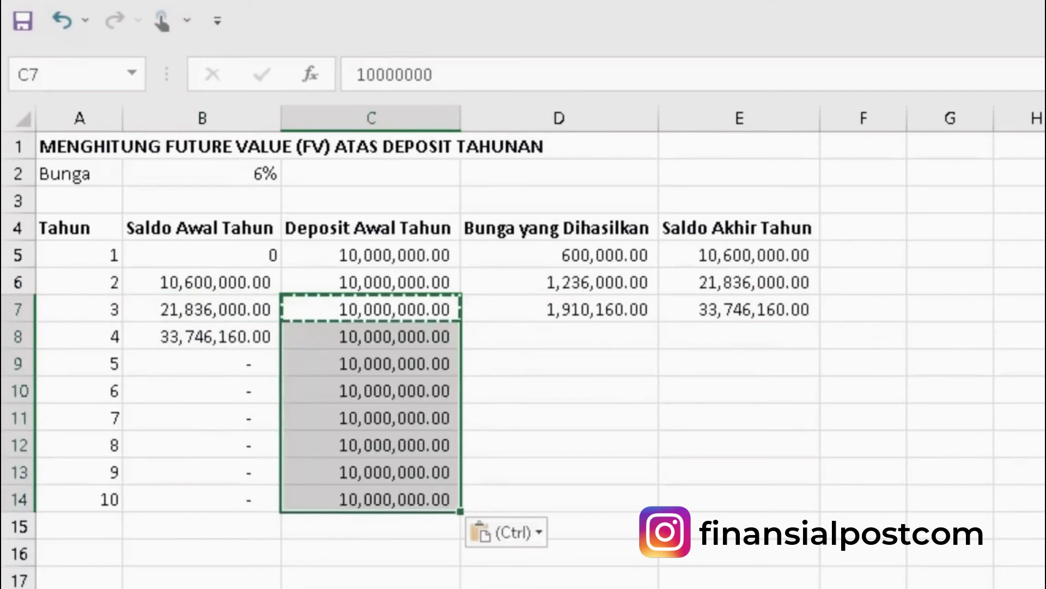
{"action": "key", "text": "Up"}
{"action": "key", "text": "Right"}
{"action": "key", "text": "ctrl+c"}
{"action": "key", "text": "shift+Down"}
{"action": "key", "text": "shift+Down"}
{"action": "key", "text": "shift+Down"}
{"action": "key", "text": "ctrl+v"}
{"action": "key", "text": "Right"}
{"action": "key", "text": "ctrl+c"}
{"action": "key", "text": "shift+Down"}
{"action": "key", "text": "shift+Down"}
{"action": "key", "text": "shift+Down"}
{"action": "key", "text": "ctrl+v"}
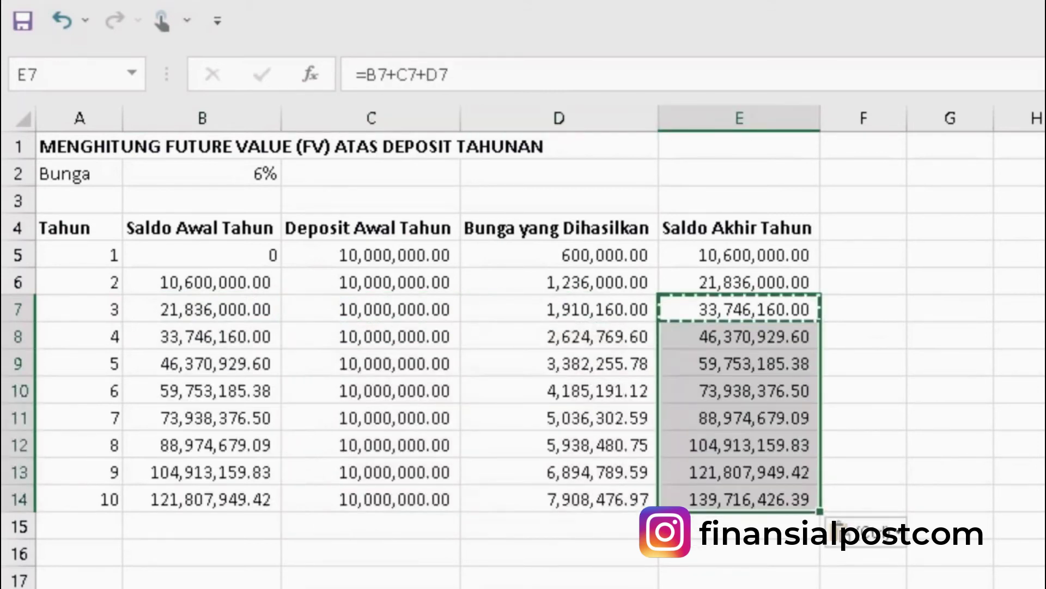
{"action": "key", "text": "ctrl+Down"}
{"action": "key", "text": "Escape"}
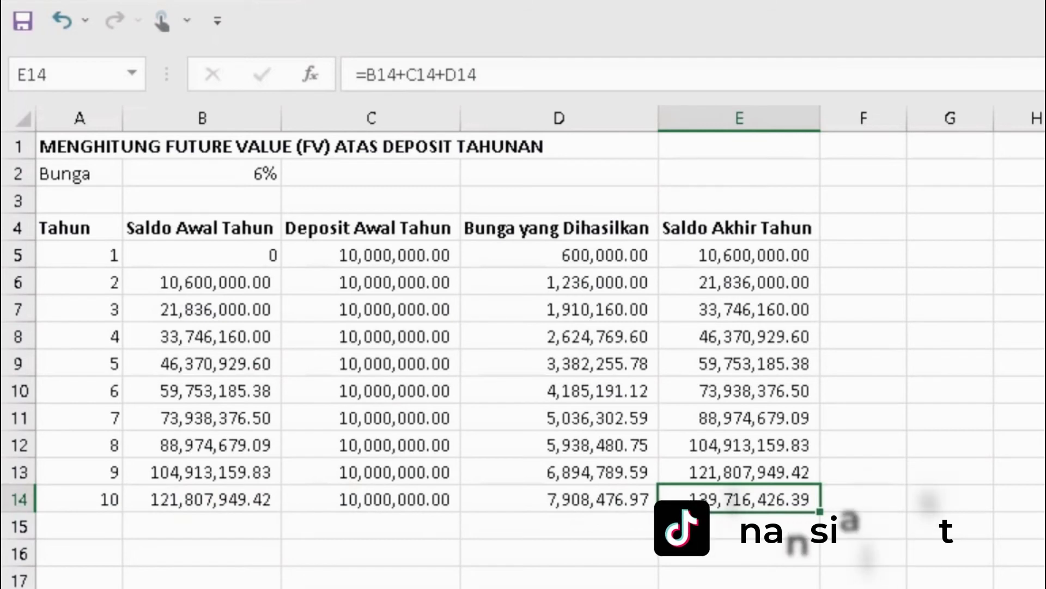
Step: Label A16 'Menggunakan formula FV' and go to E16
{"action": "type", "text": "Me"}
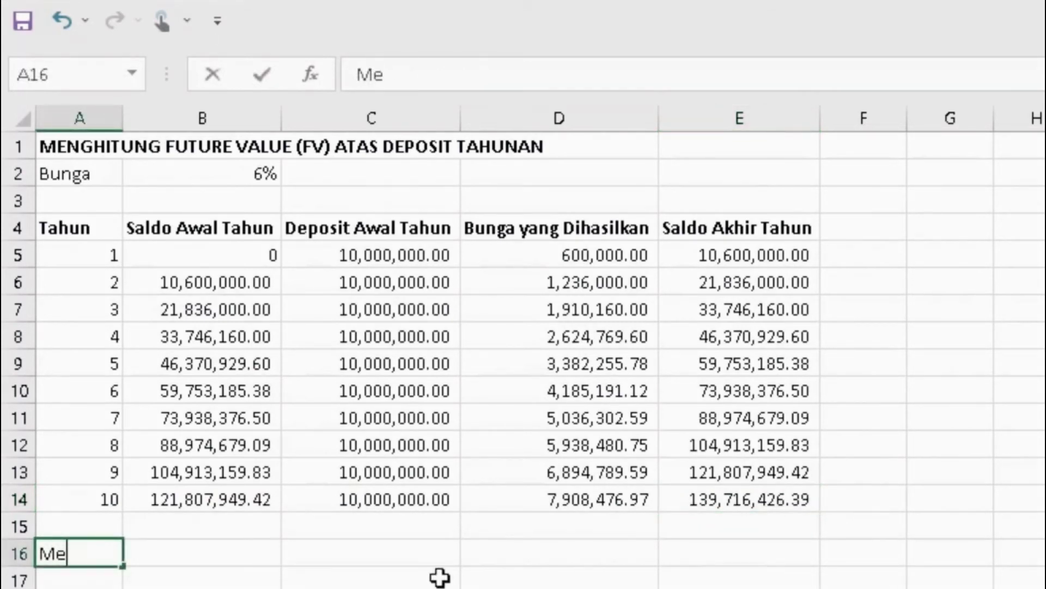
{"action": "type", "text": "nggunakan "}
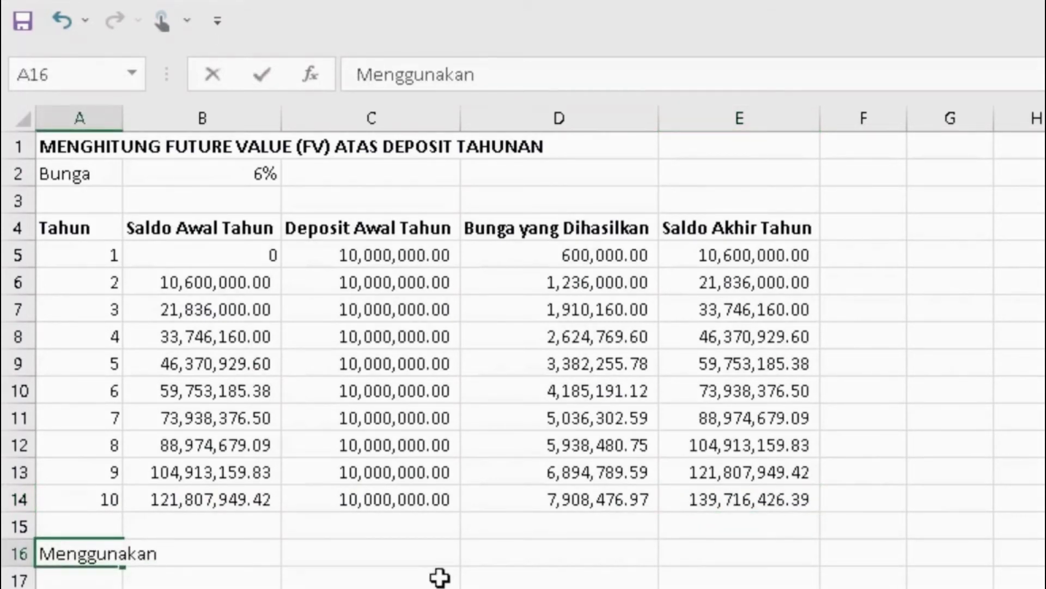
{"action": "type", "text": "form"}
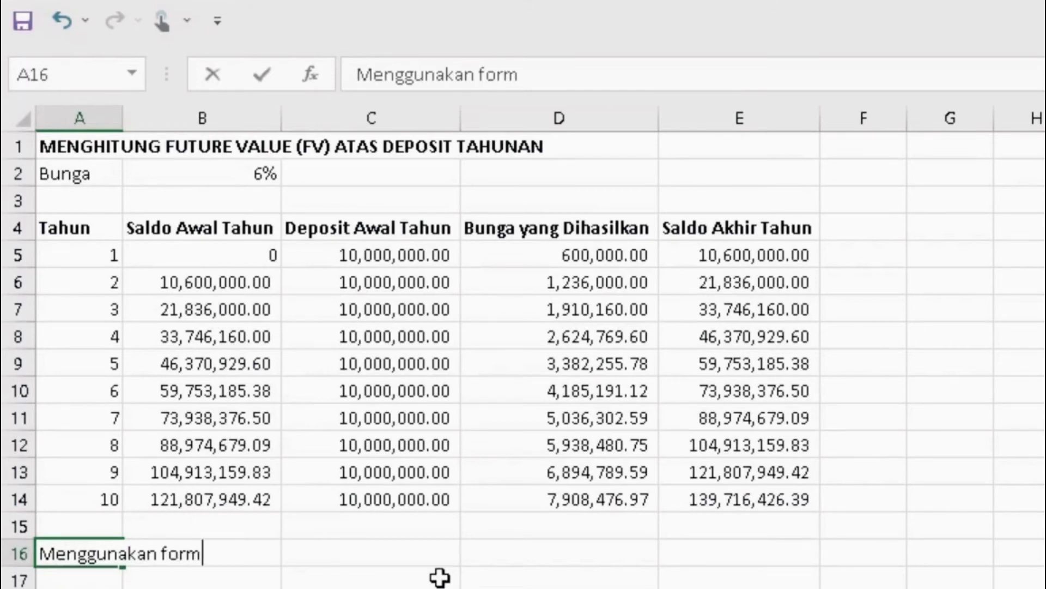
{"action": "type", "text": "ula FV"}
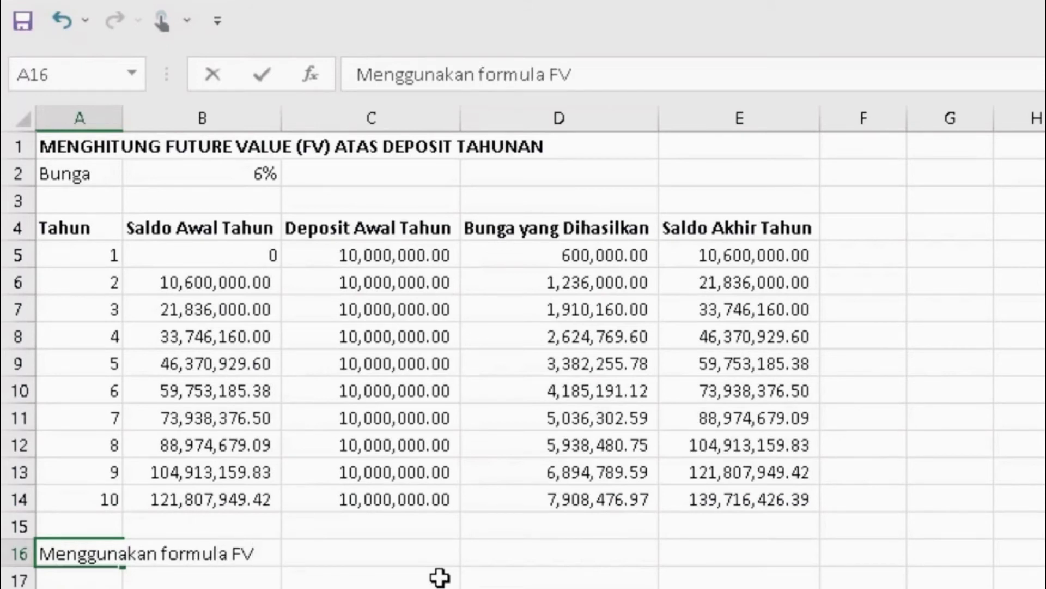
{"action": "key", "text": "Return"}
{"action": "key", "text": "Right"}
{"action": "key", "text": "Right"}
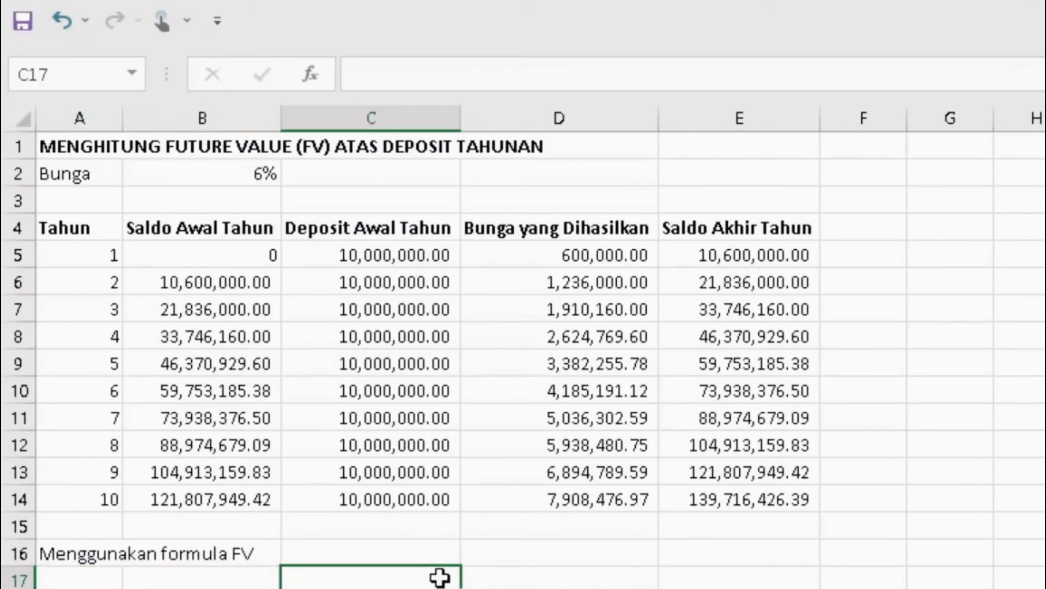
{"action": "key", "text": "Right"}
{"action": "key", "text": "Right"}
{"action": "key", "text": "Up"}
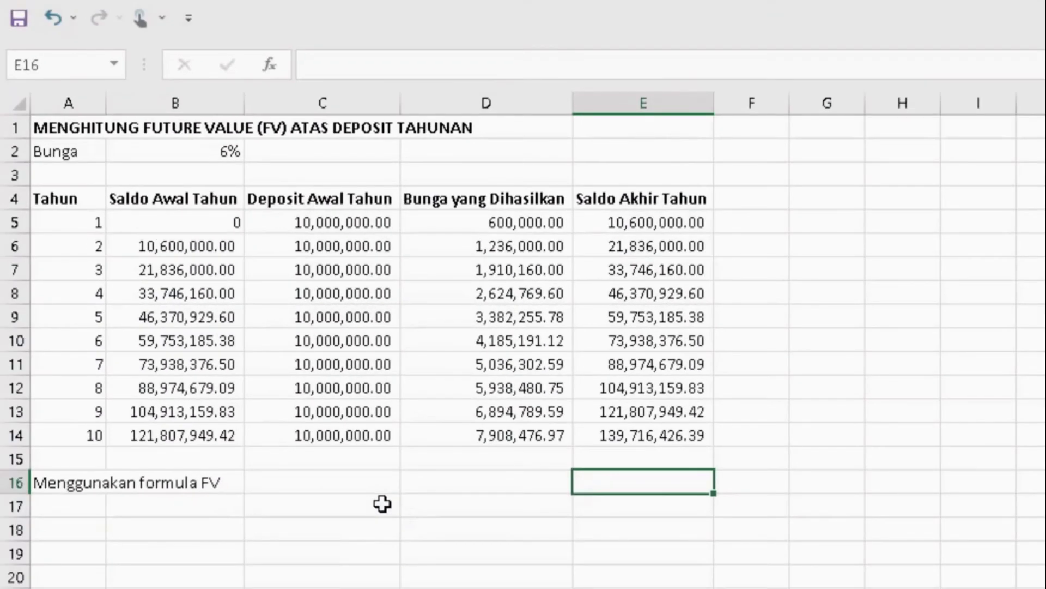
Step: Enter =FV(B2,A14,-10000000,,1) in E16, returning $139,716,426.39
{"action": "type", "text": "="}
{"action": "type", "text": "fv"}
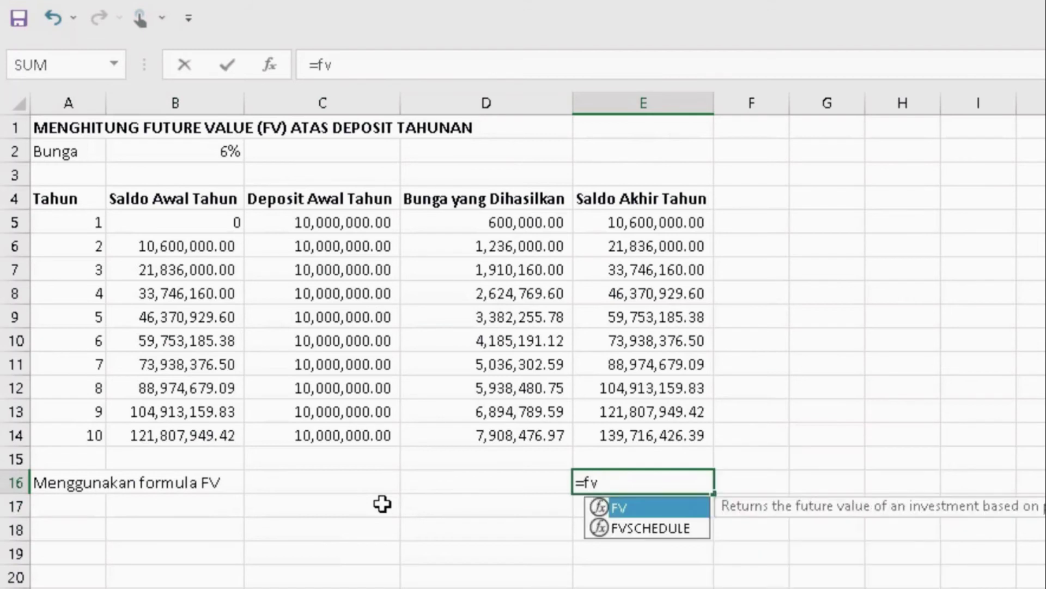
{"action": "type", "text": "("}
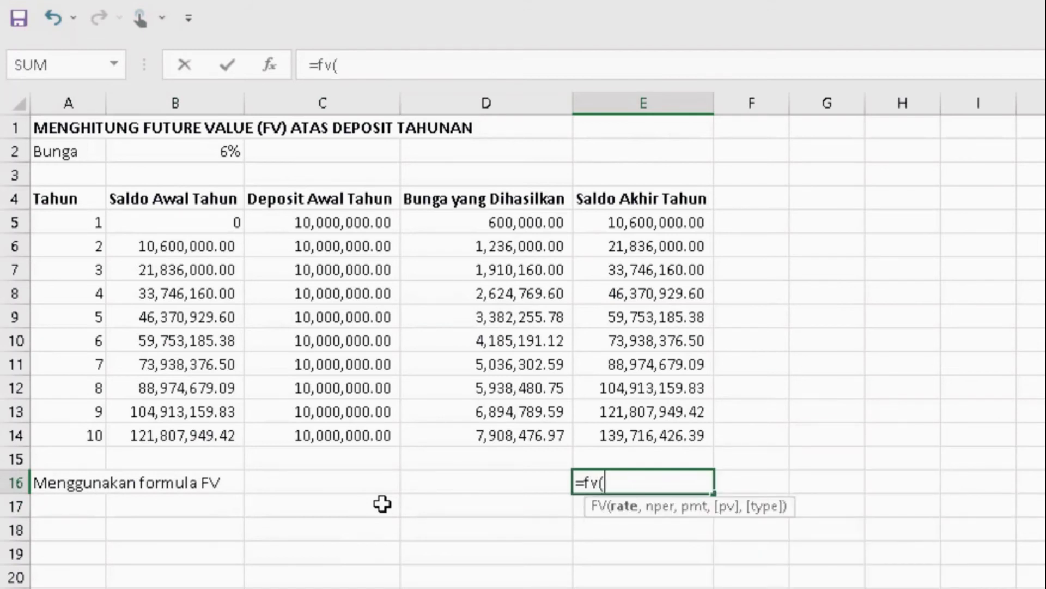
{"action": "key", "text": "Up"}
{"action": "key", "text": "Up"}
{"action": "key", "text": "Up"}
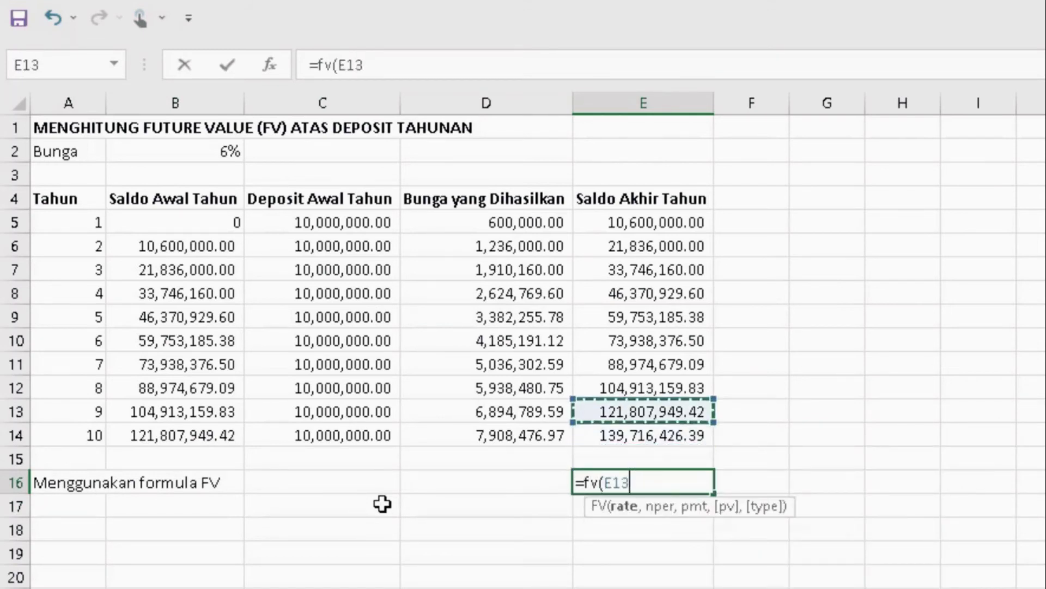
{"action": "key", "text": "Up"}
{"action": "key", "text": "Up"}
{"action": "key", "text": "Up"}
{"action": "key", "text": "Up"}
{"action": "key", "text": "Up"}
{"action": "key", "text": "Up"}
{"action": "key", "text": "Up"}
{"action": "key", "text": "Up"}
{"action": "key", "text": "Up"}
{"action": "key", "text": "Up"}
{"action": "key", "text": "Up"}
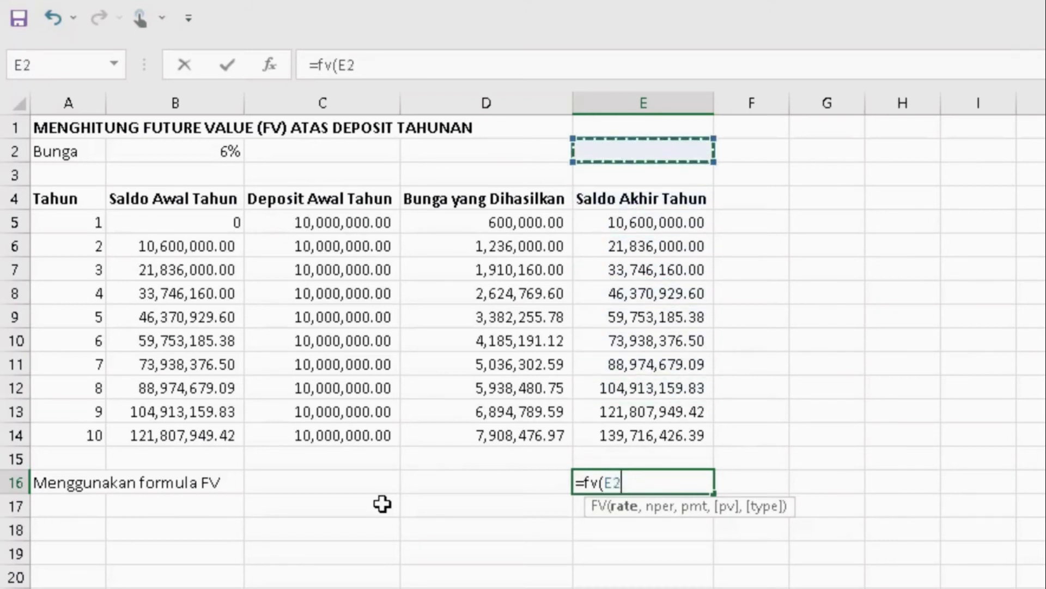
{"action": "key", "text": "Left"}
{"action": "key", "text": "Left"}
{"action": "key", "text": "Left"}
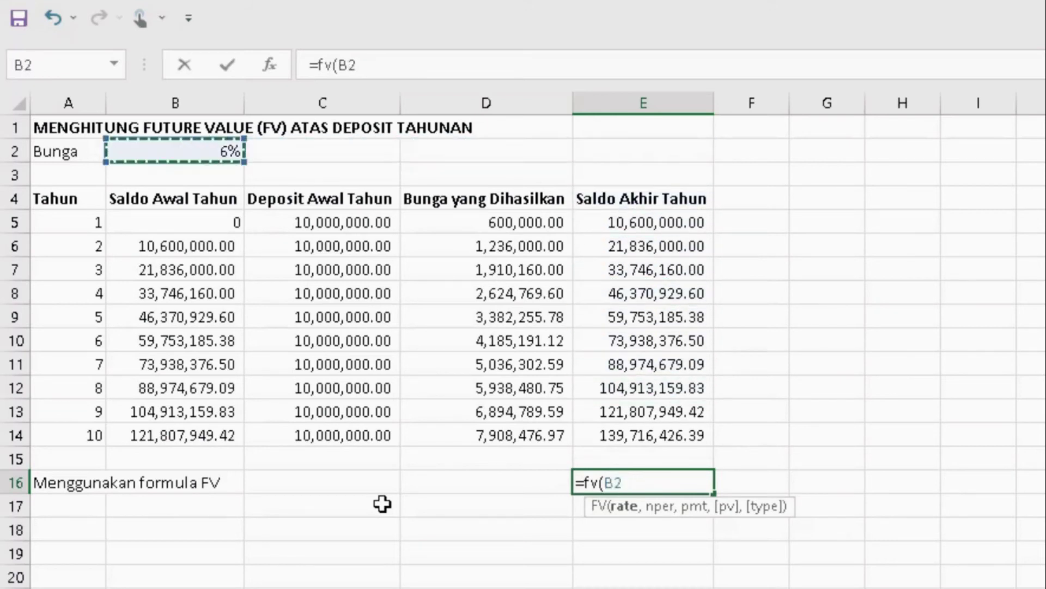
{"action": "type", "text": ","}
{"action": "key", "text": "Left"}
{"action": "key", "text": "Left"}
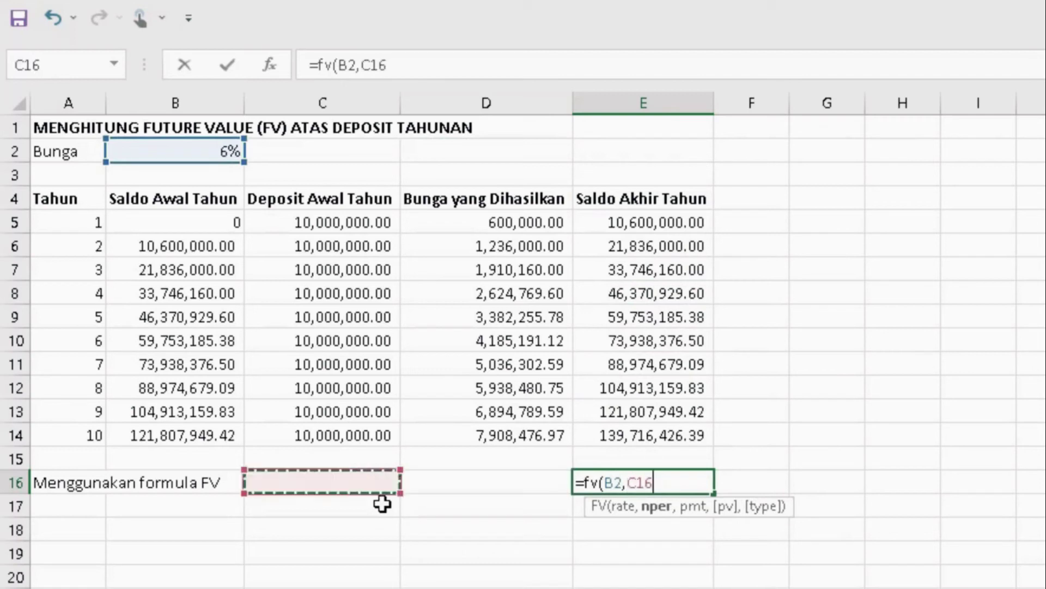
{"action": "key", "text": "Left"}
{"action": "key", "text": "Left"}
{"action": "key", "text": "Up"}
{"action": "key", "text": "Up"}
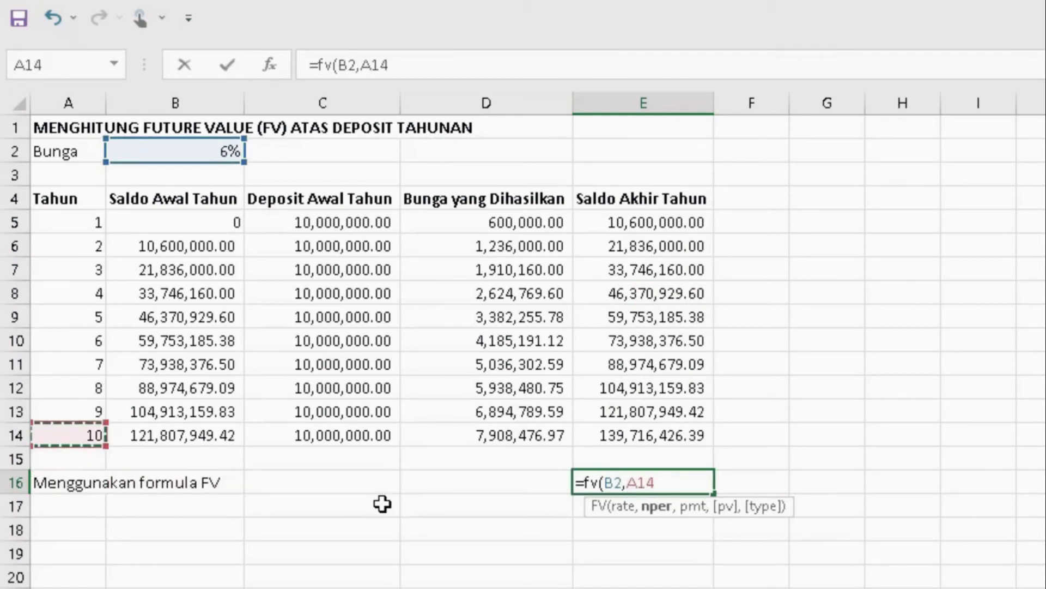
{"action": "type", "text": ",-10"}
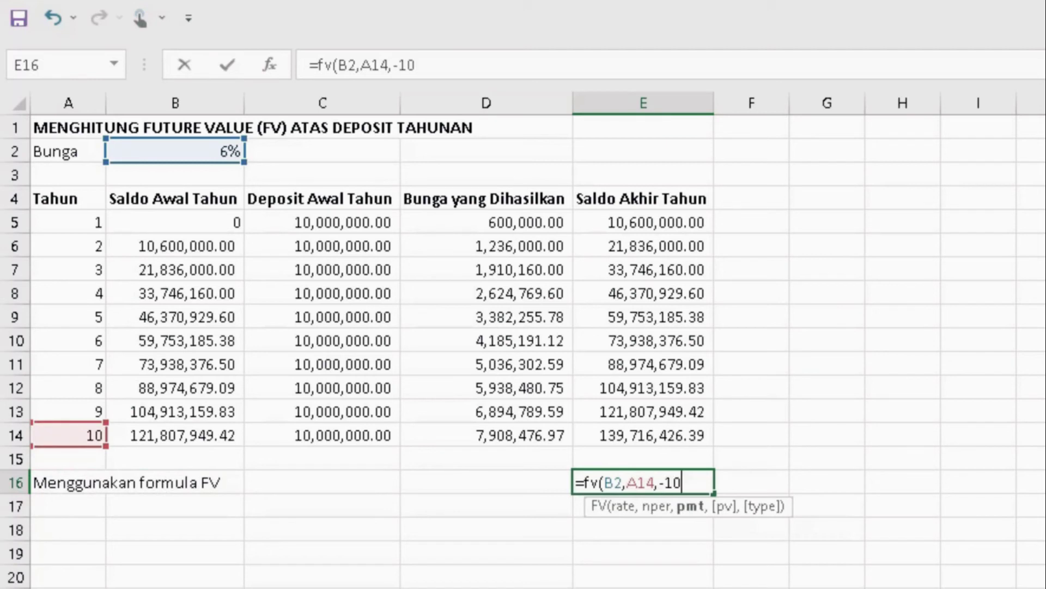
{"action": "type", "text": "0000"}
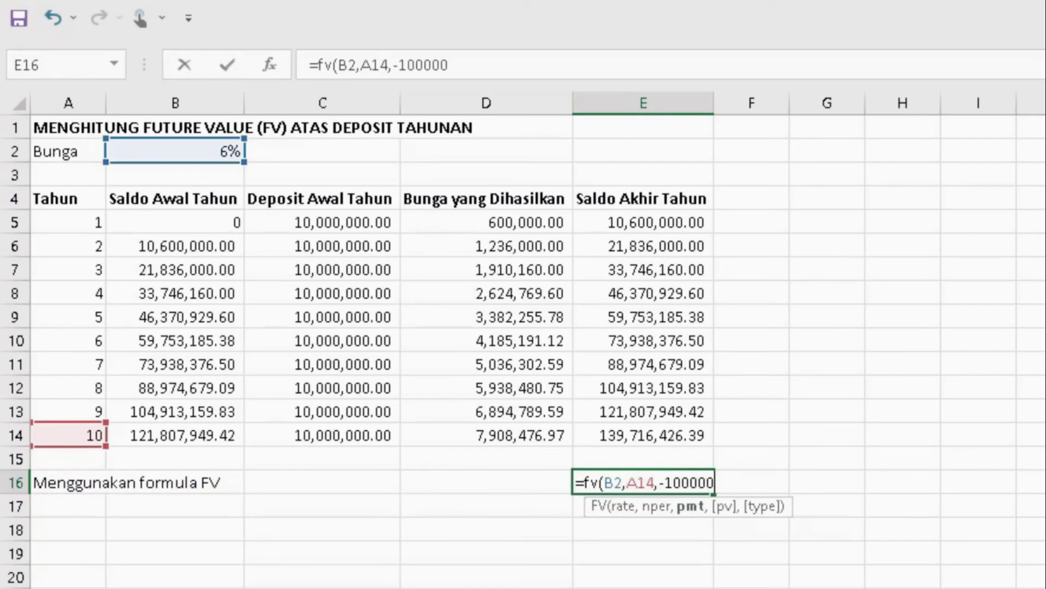
{"action": "type", "text": "00"}
{"action": "type", "text": ","}
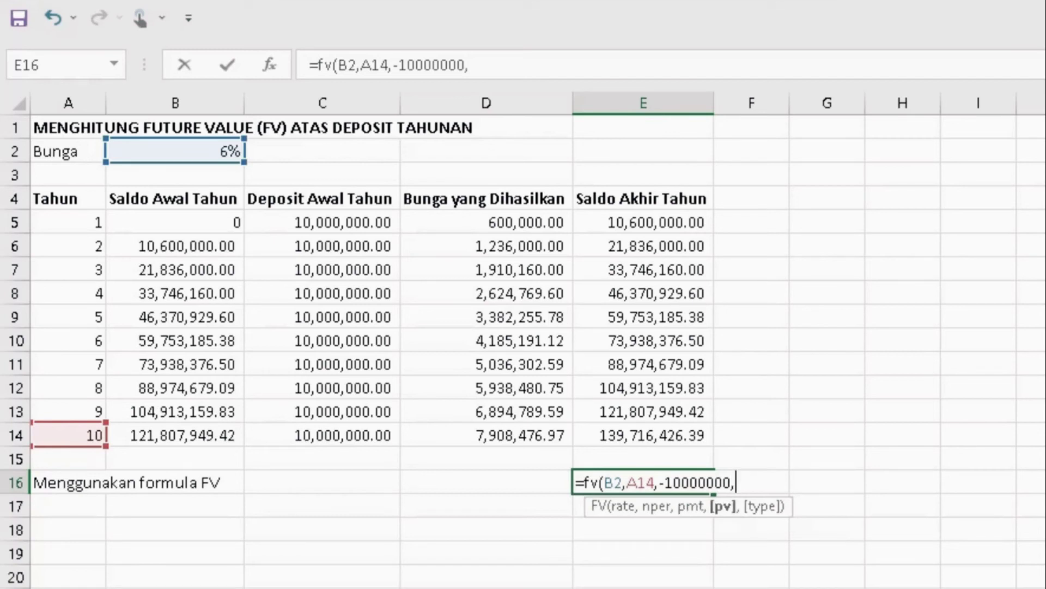
{"action": "type", "text": ","}
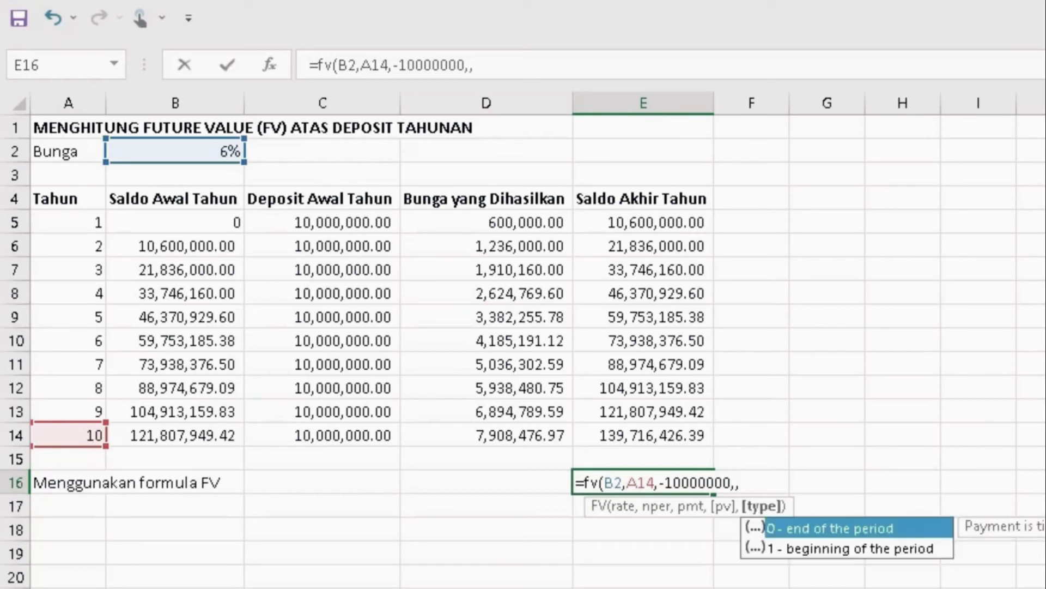
{"action": "type", "text": "1)"}
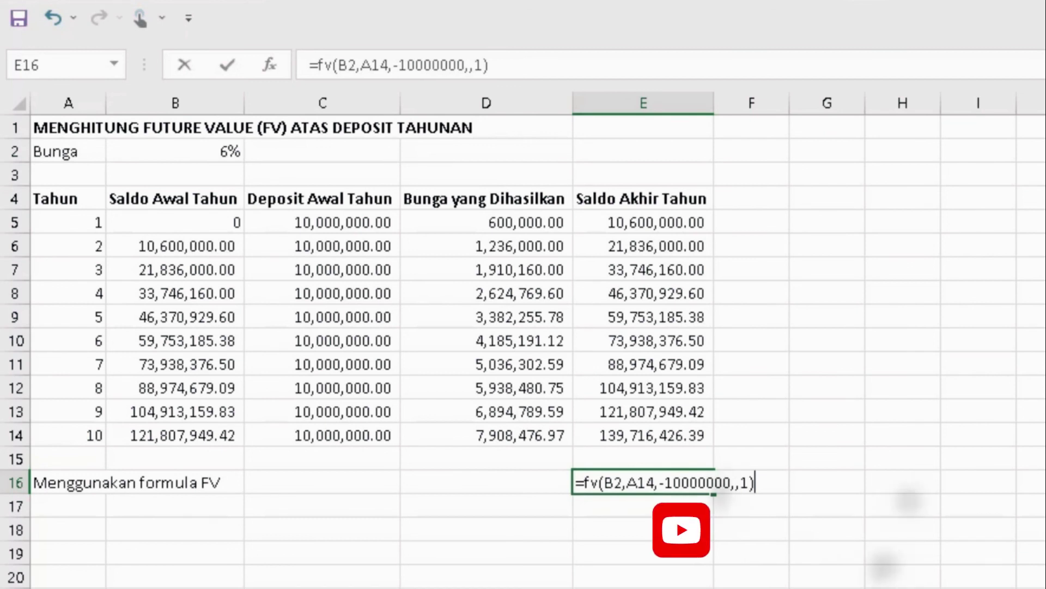
{"action": "key", "text": "Return"}
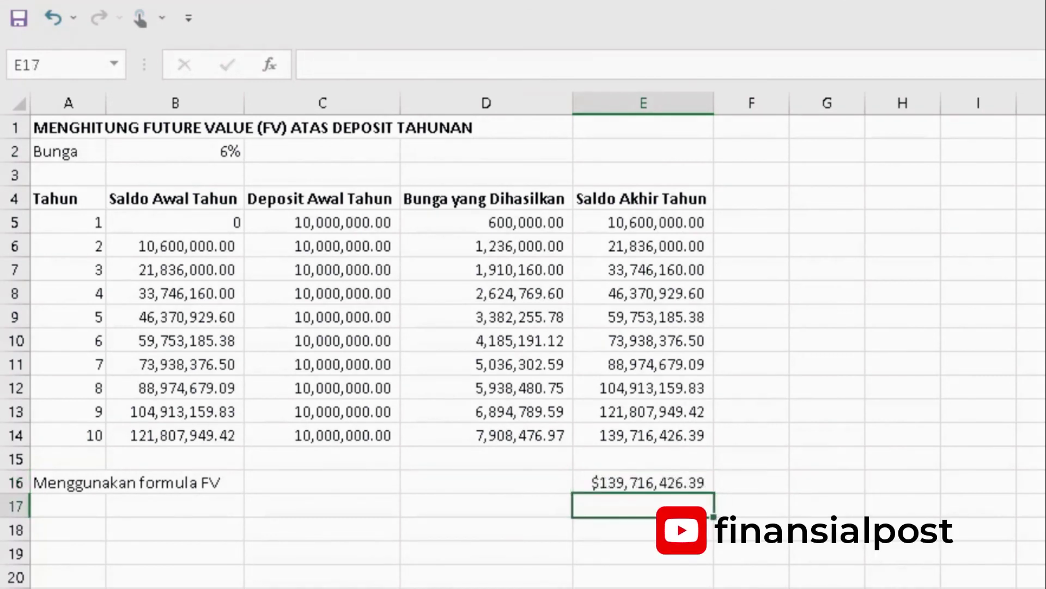
Step: Copy E14's number format onto E16 so it reads 139,716,426.39 without a dollar sign
{"action": "key", "text": "Up"}
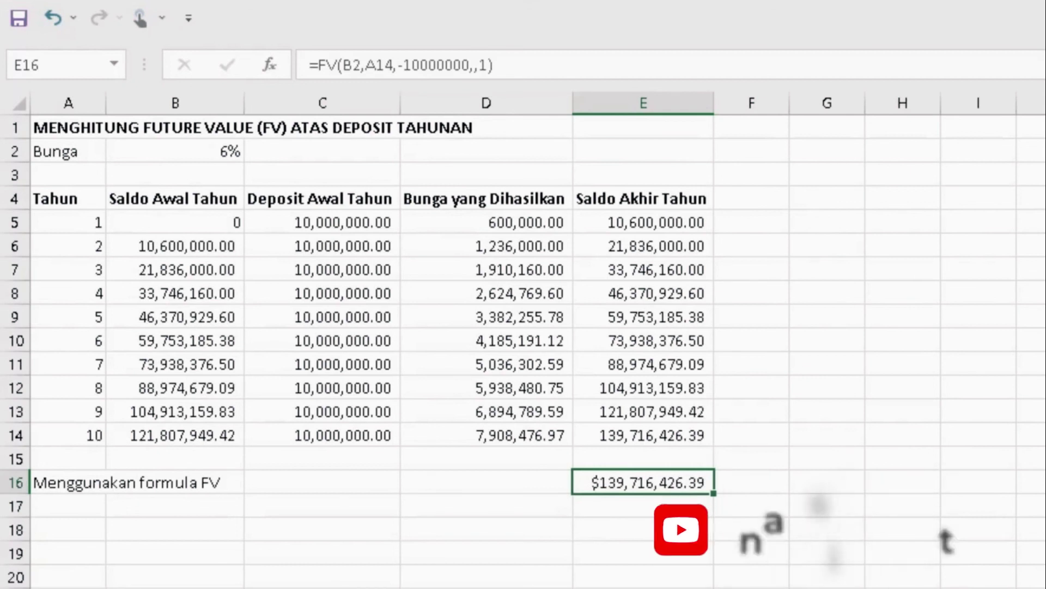
{"action": "left_click", "coordinate": [684, 437]}
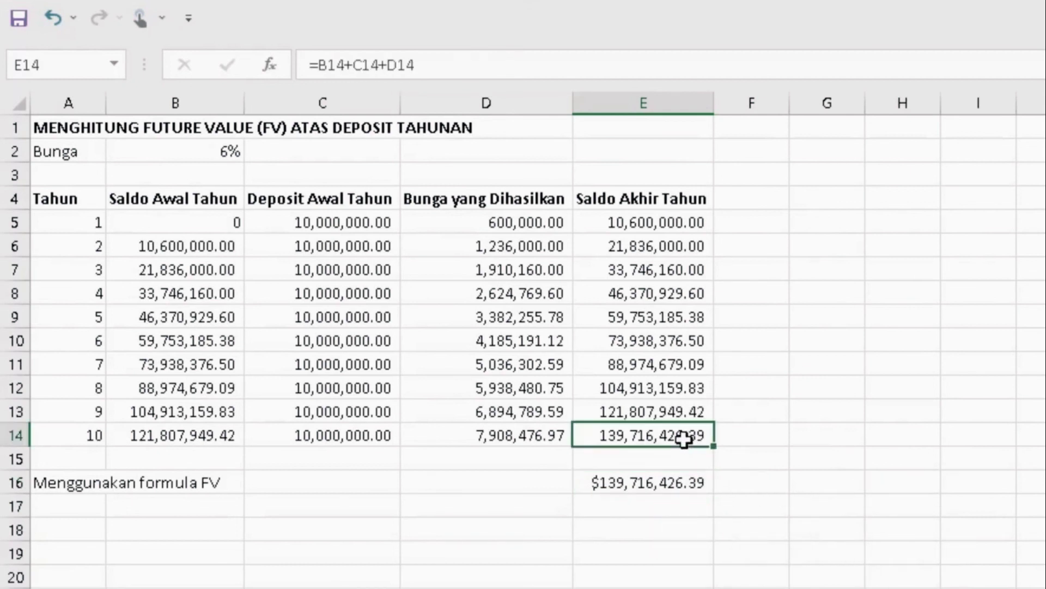
{"action": "key", "text": "ctrl+c"}
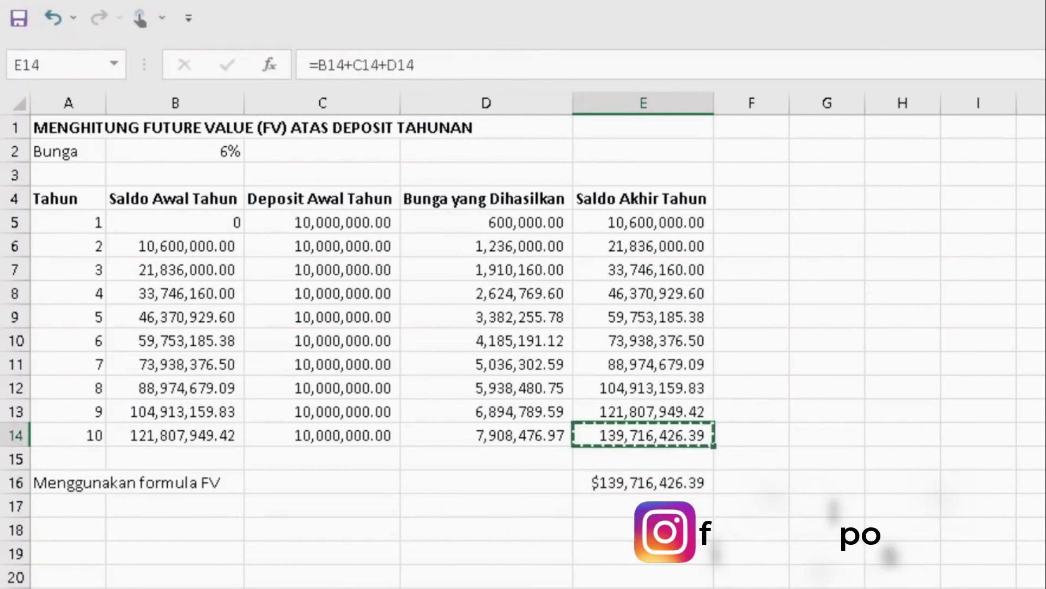
{"action": "left_click", "coordinate": [643, 482]}
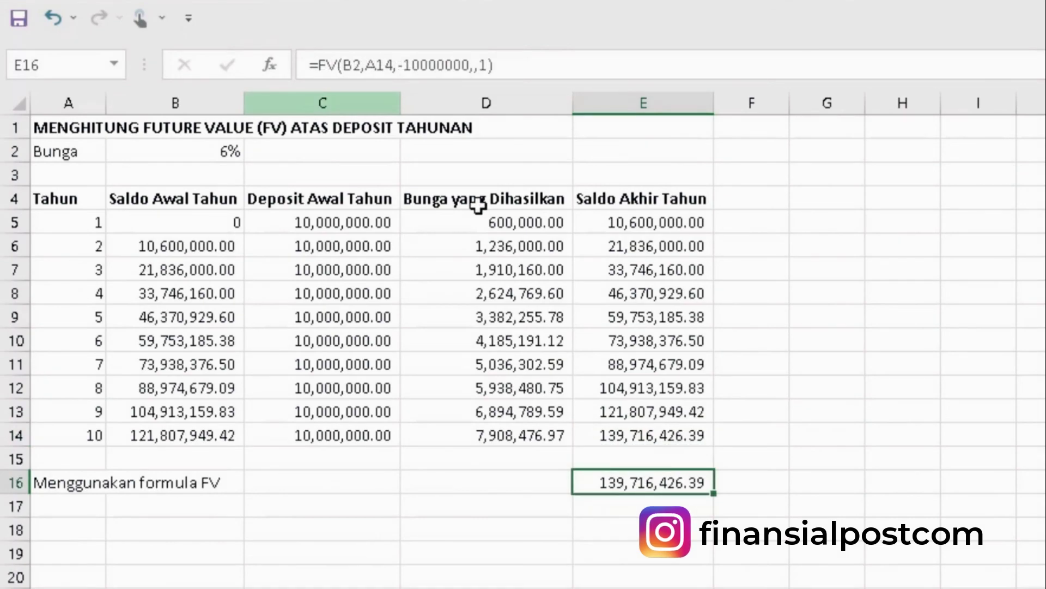